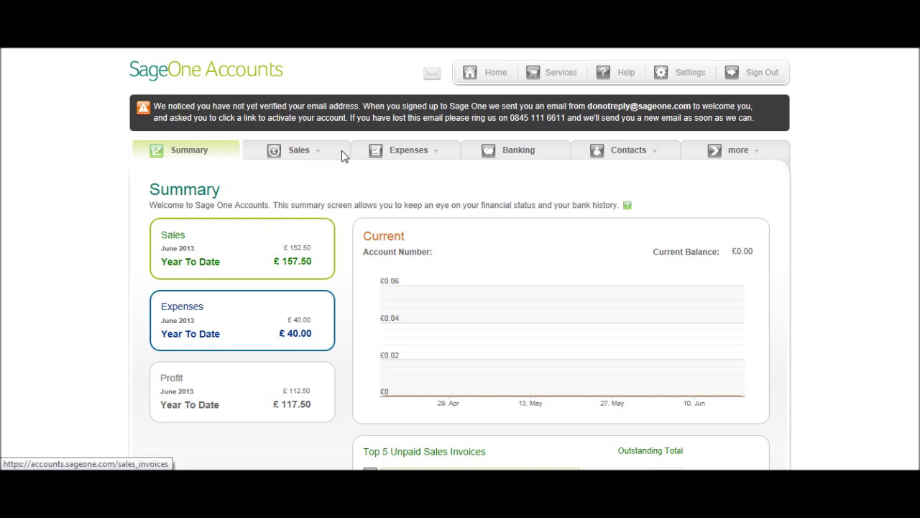
Go to the Banking page, where Cash in Hand and Current are listed at 0.00
left_click(535, 156)
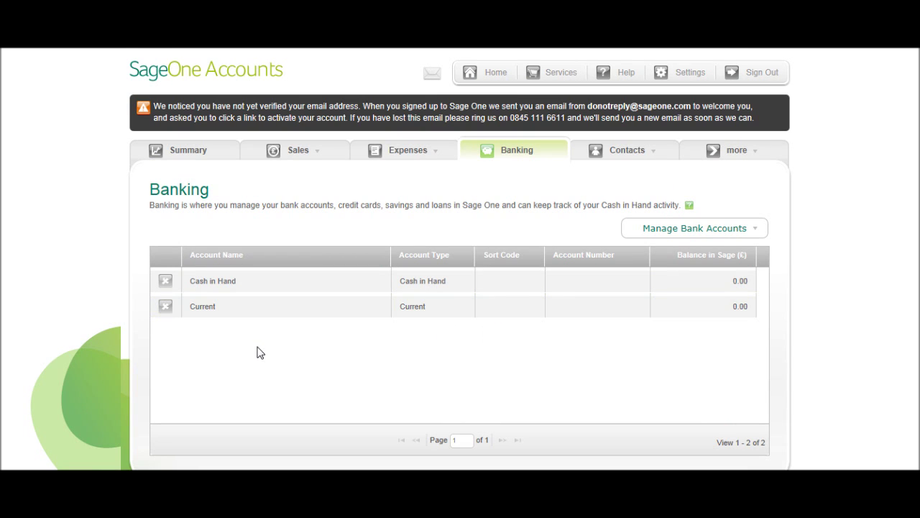
Start a new bank account named 'Savings Account' of type Savings, entering its account number
left_click(759, 227)
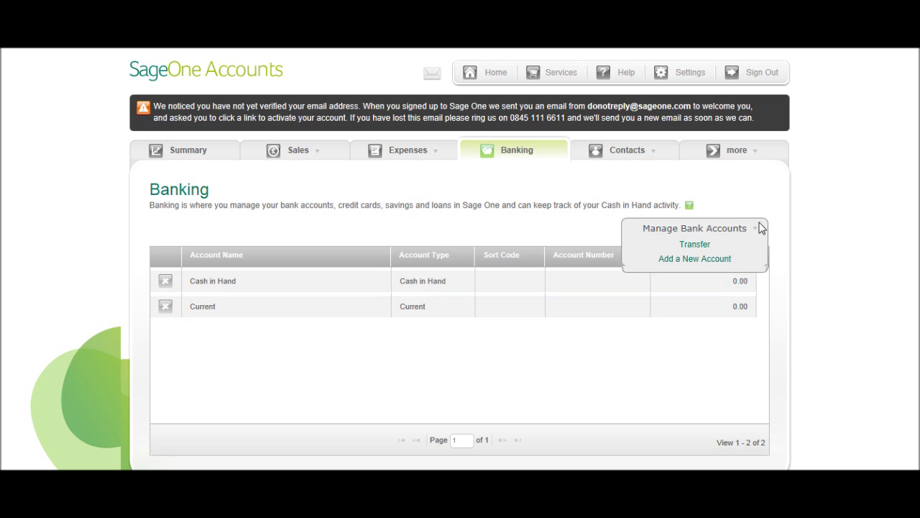
left_click(704, 261)
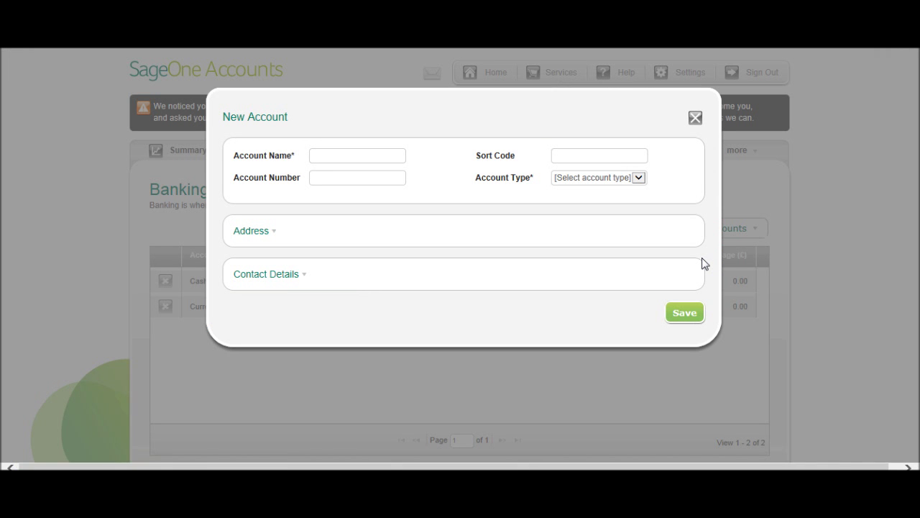
type("Savings A")
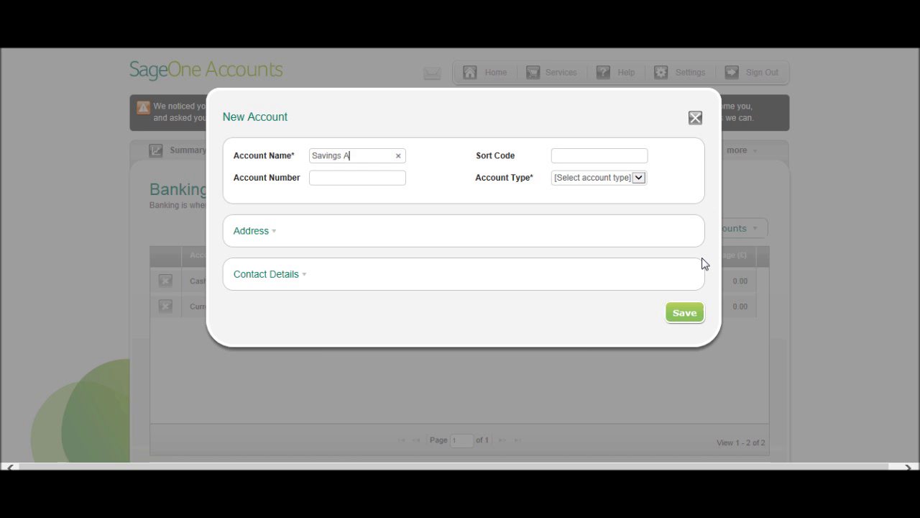
type("ccount")
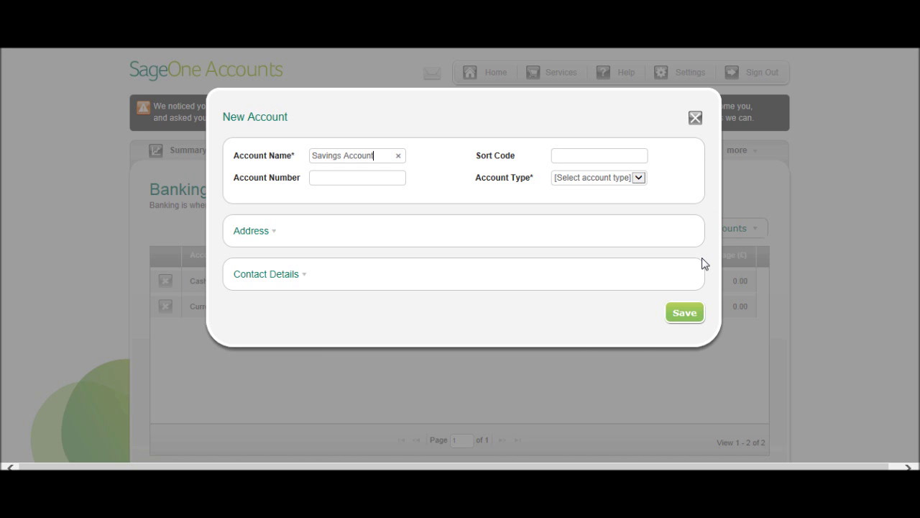
left_click(343, 178)
left_click(599, 178)
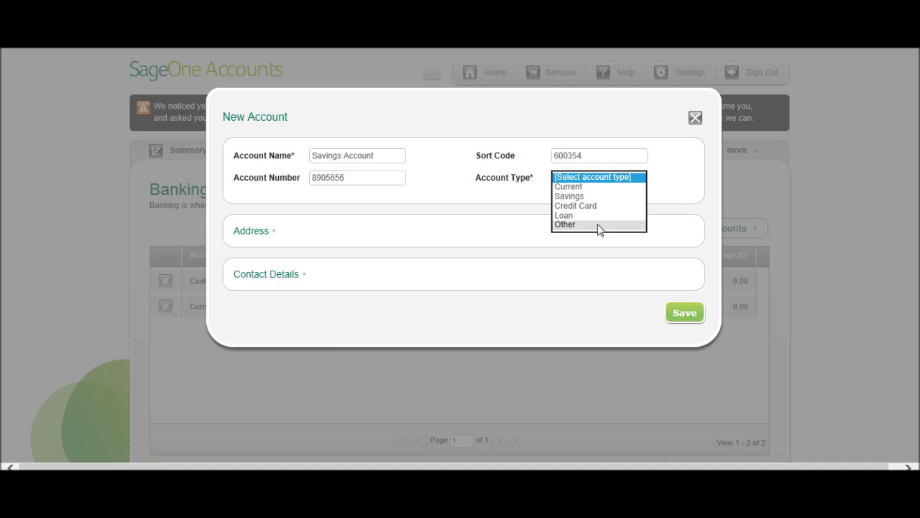
left_click(596, 197)
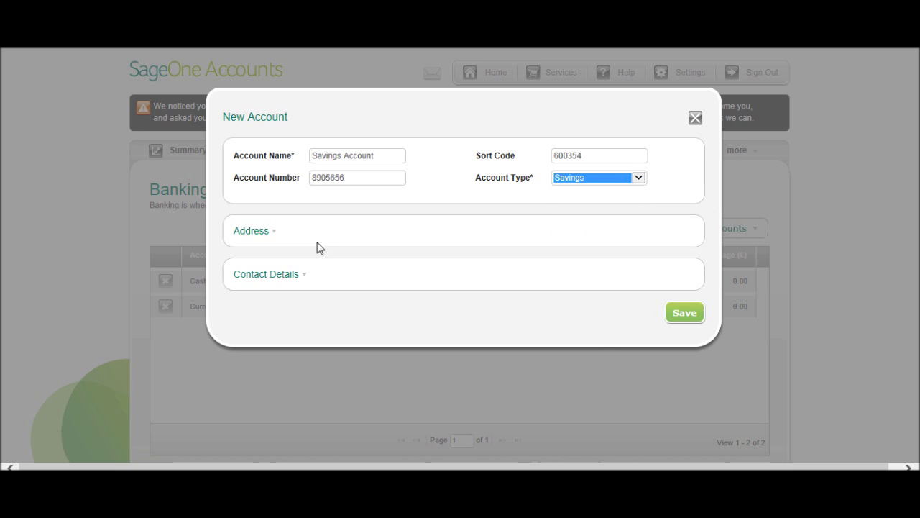
left_click(267, 233)
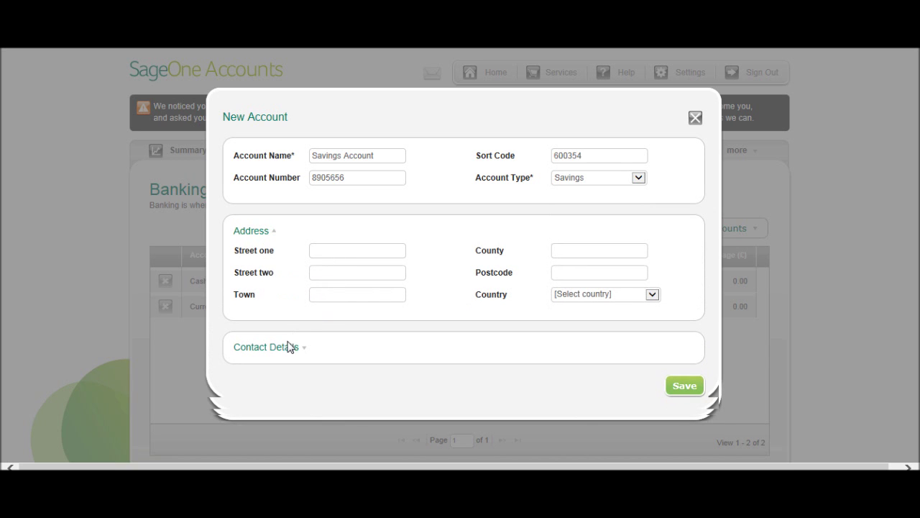
left_click(294, 348)
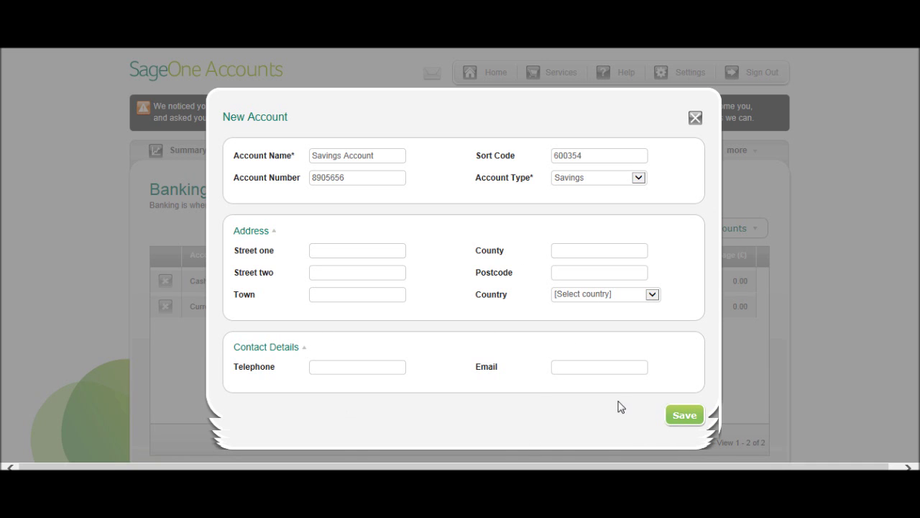
left_click(693, 419)
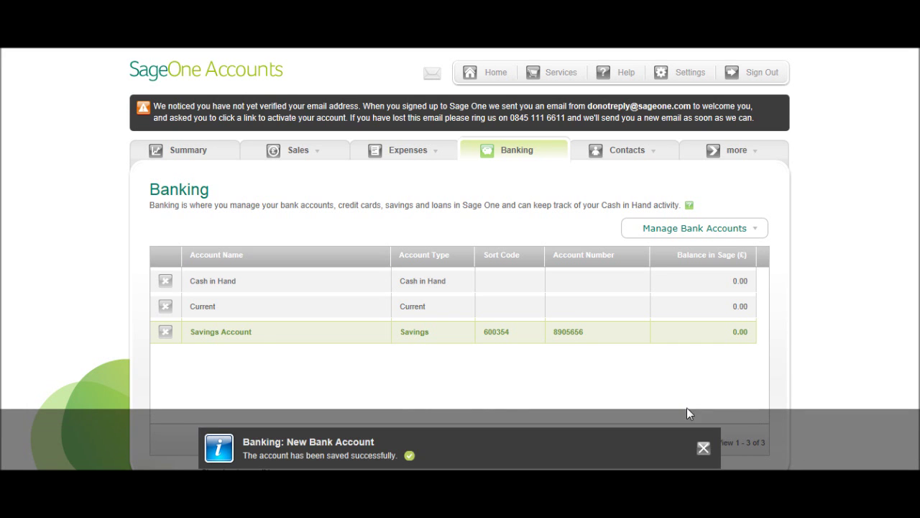
scroll(603, 359, "down", 1)
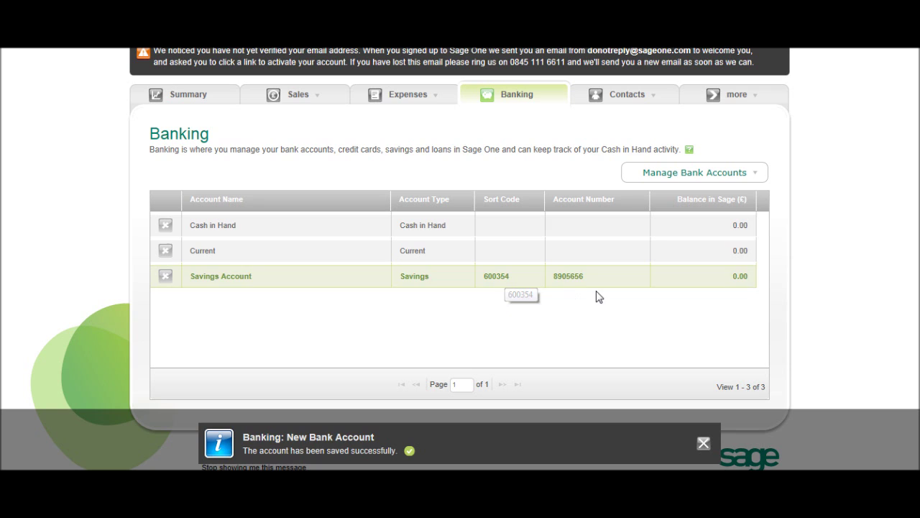
Enter the Current account's account number and sort code and save the changes
left_click(312, 256)
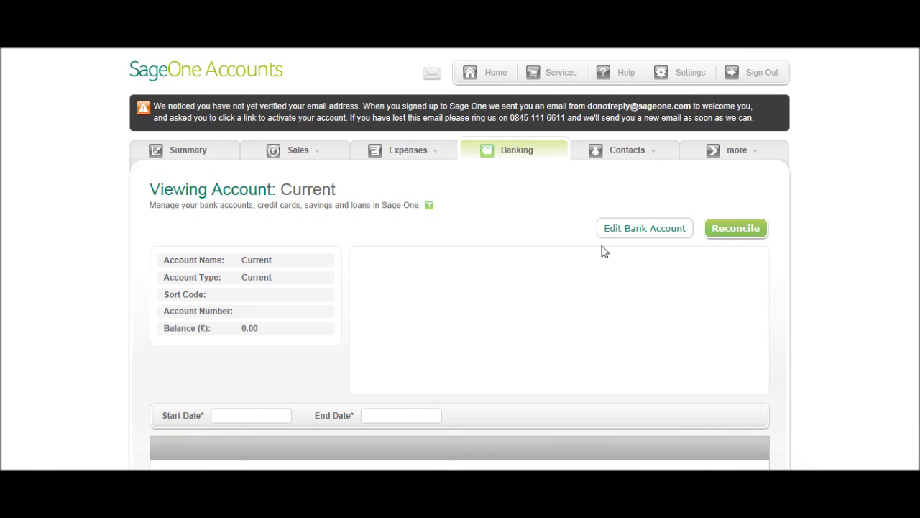
left_click(655, 236)
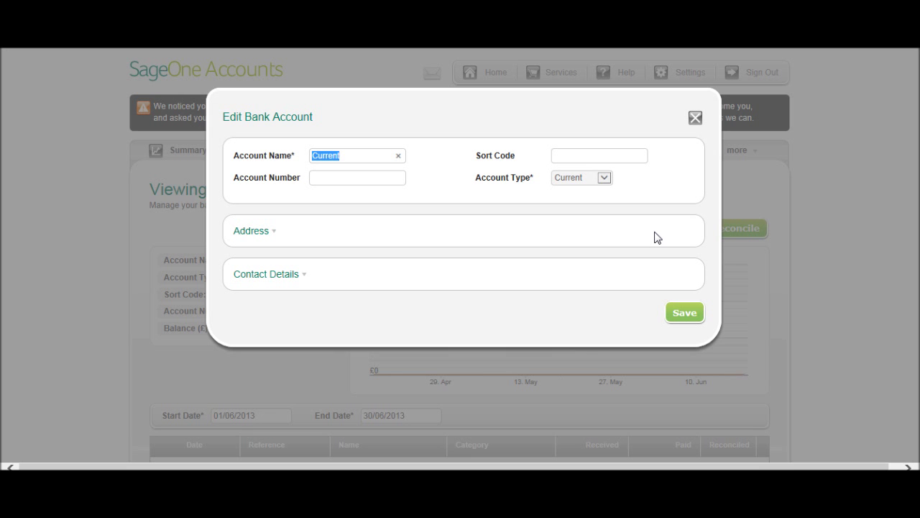
left_click(355, 182)
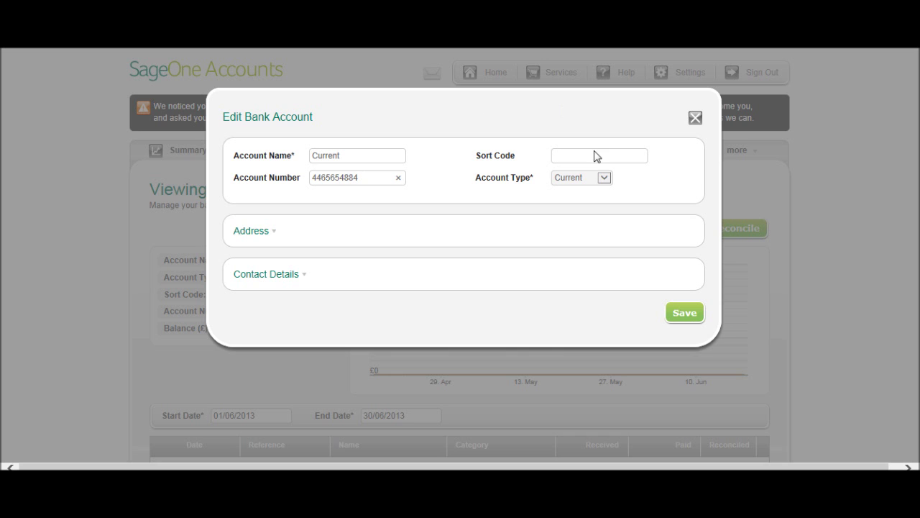
left_click(591, 157)
left_click(266, 230)
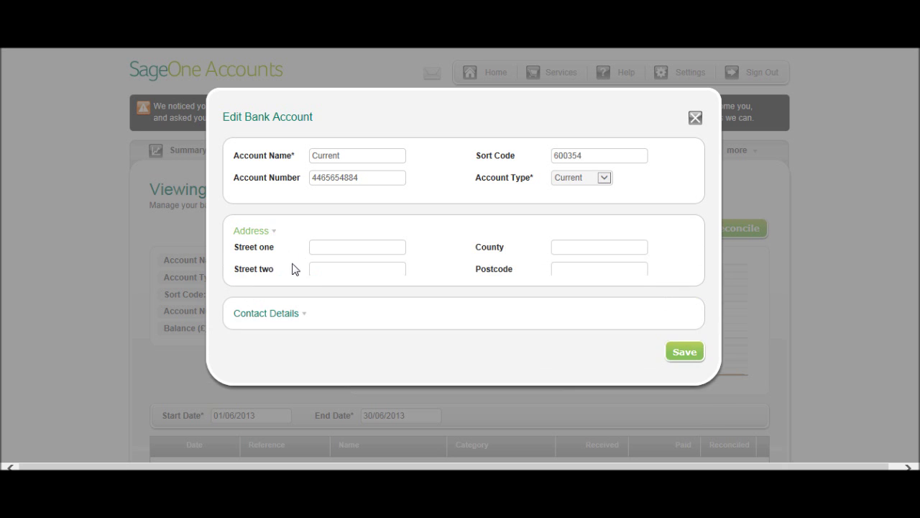
left_click(279, 352)
scroll(694, 362, "down", 2)
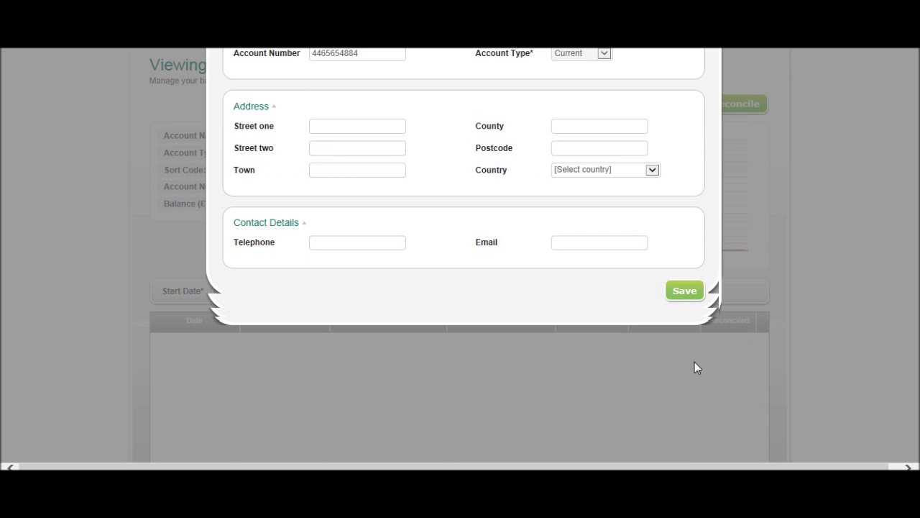
left_click(685, 290)
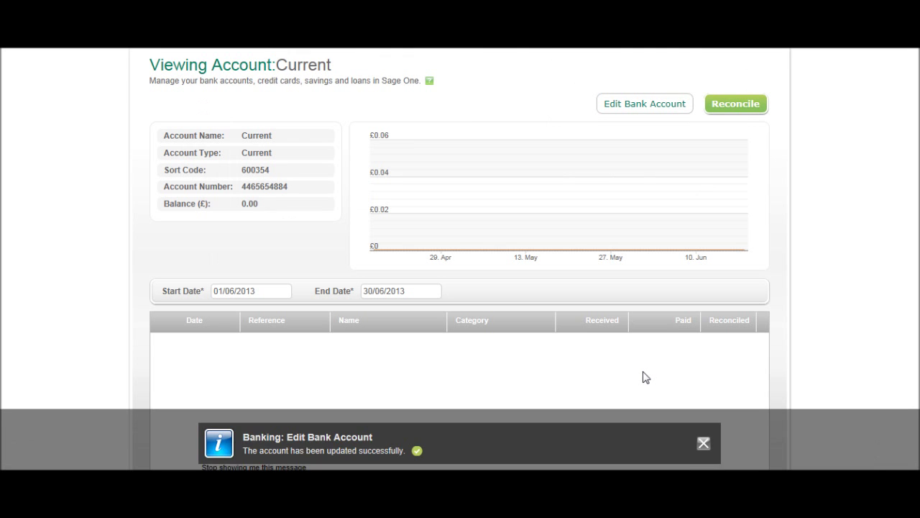
Return to the Banking overview and show the Manage Bank Accounts options
scroll(652, 369, "up", 2)
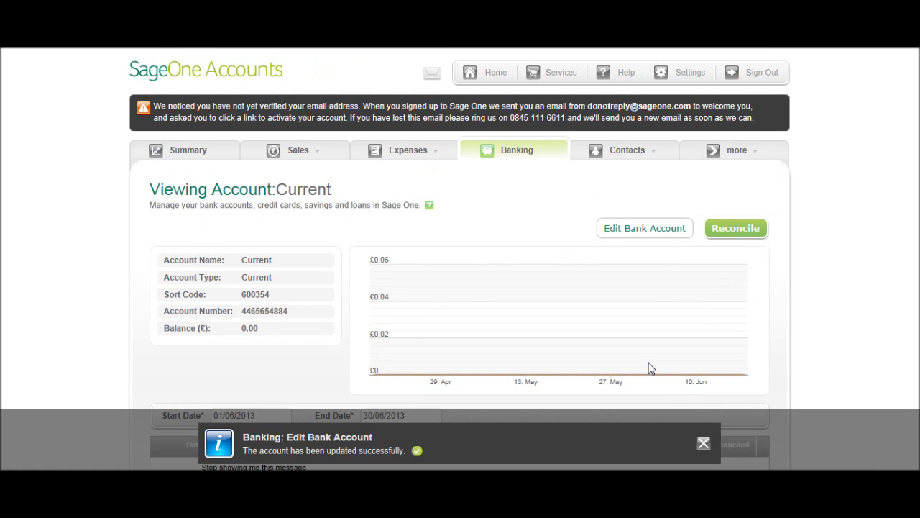
left_click(520, 141)
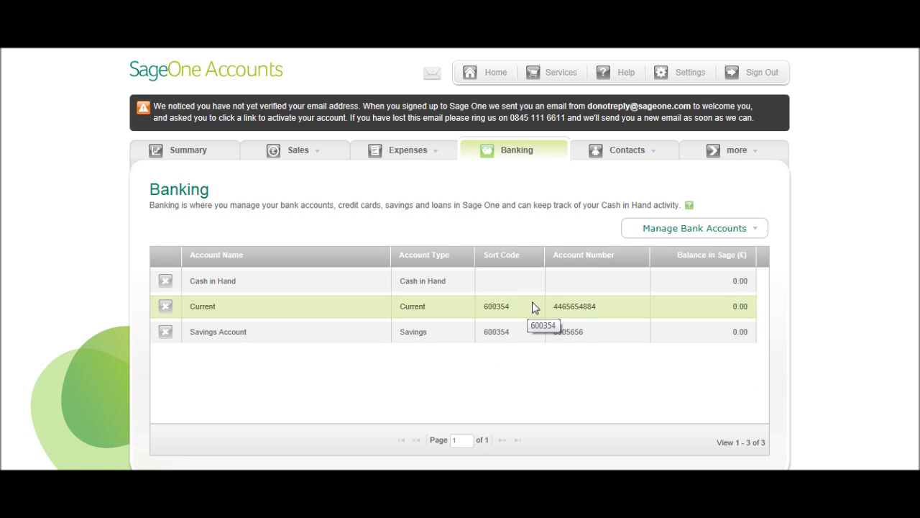
left_click(748, 230)
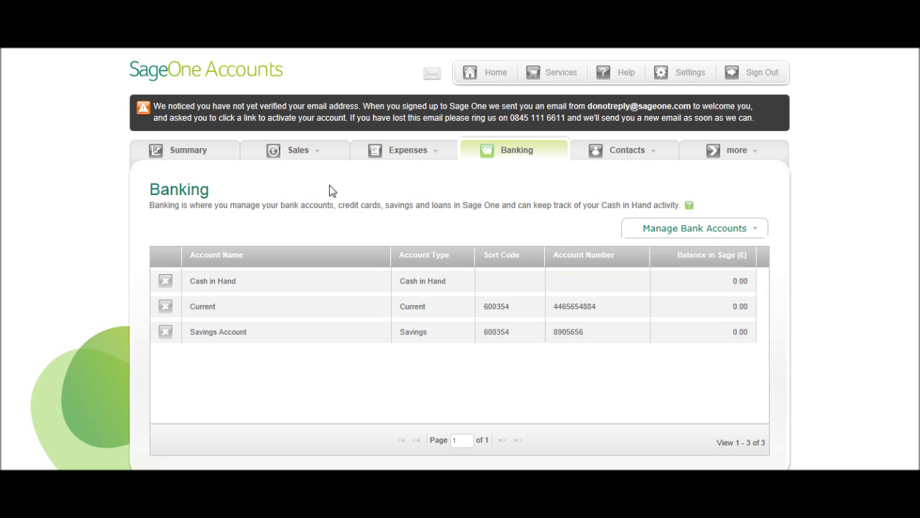
Open Sales > Other Income and set the payment method to Bank Receipt
mouse_move(315, 152)
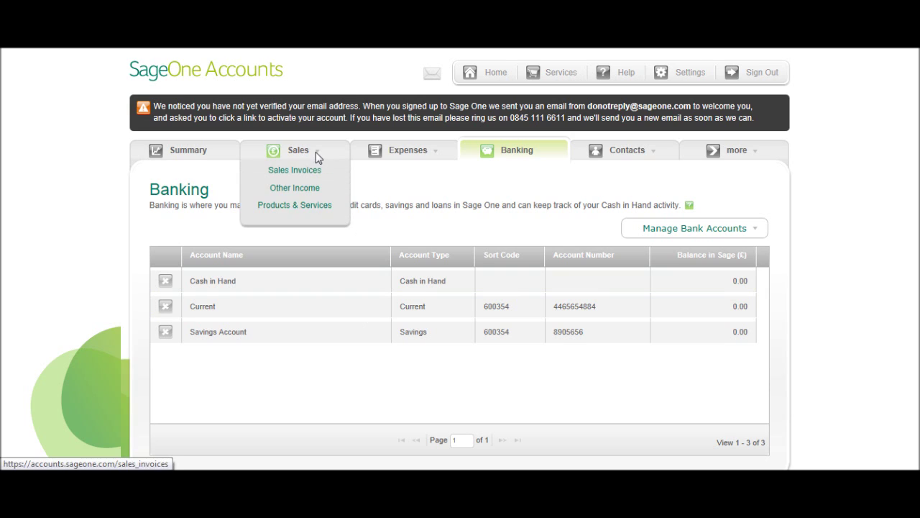
left_click(310, 190)
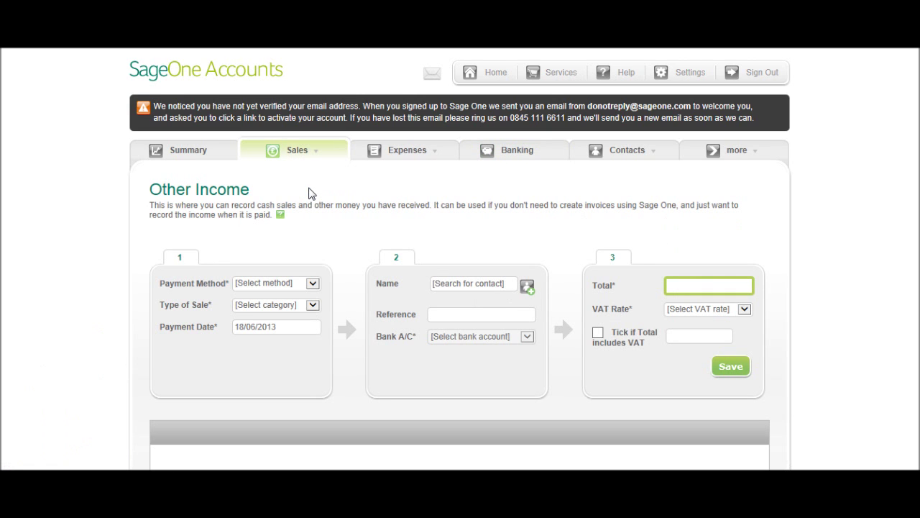
scroll(308, 193, "down", 4)
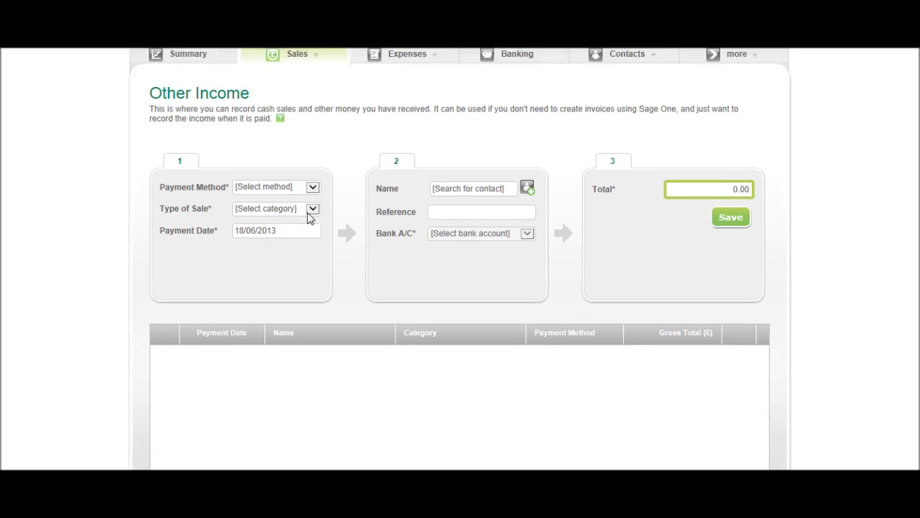
scroll(288, 188, "up", 2)
left_click(304, 218)
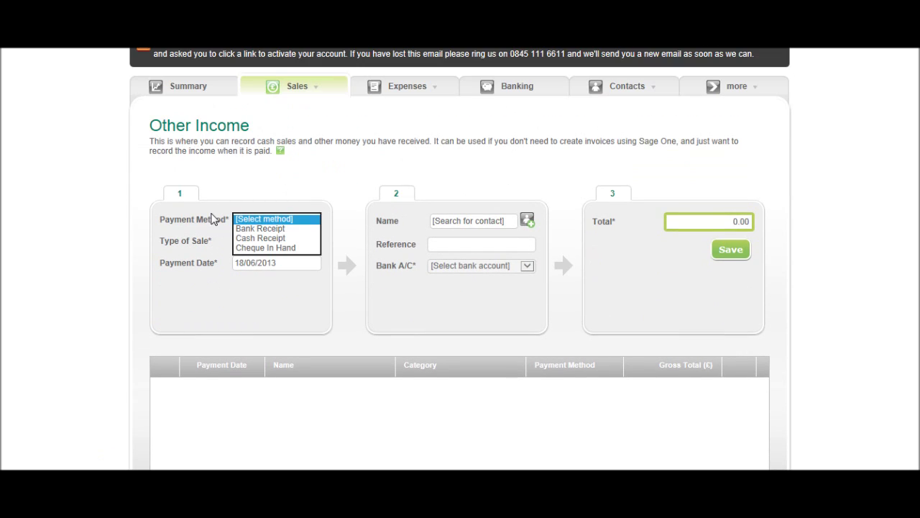
left_click(280, 230)
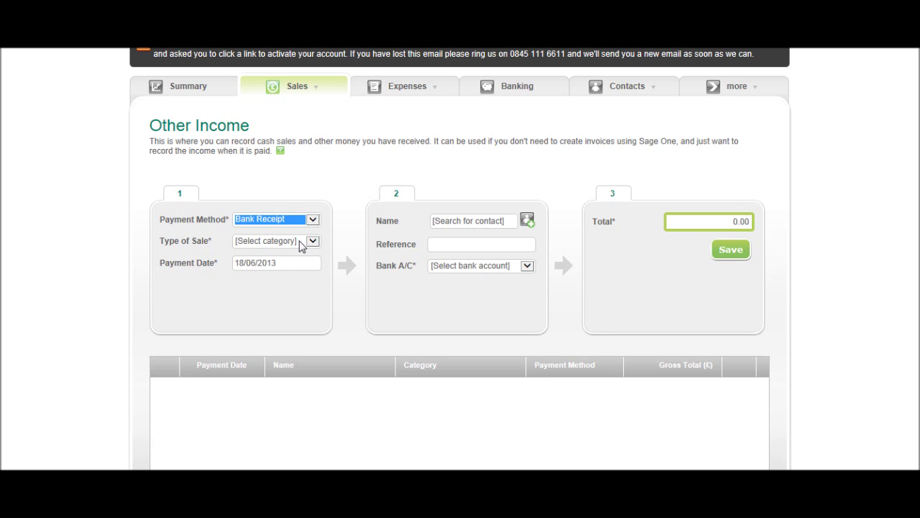
Set the sale type to Bank charges & interest, keeping the 18/06/2013 date
left_click(310, 242)
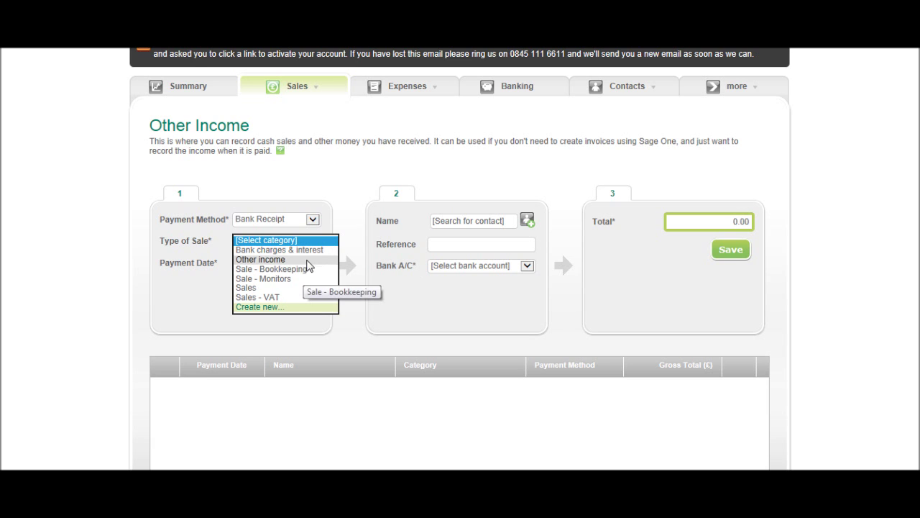
key("Escape")
key("Down")
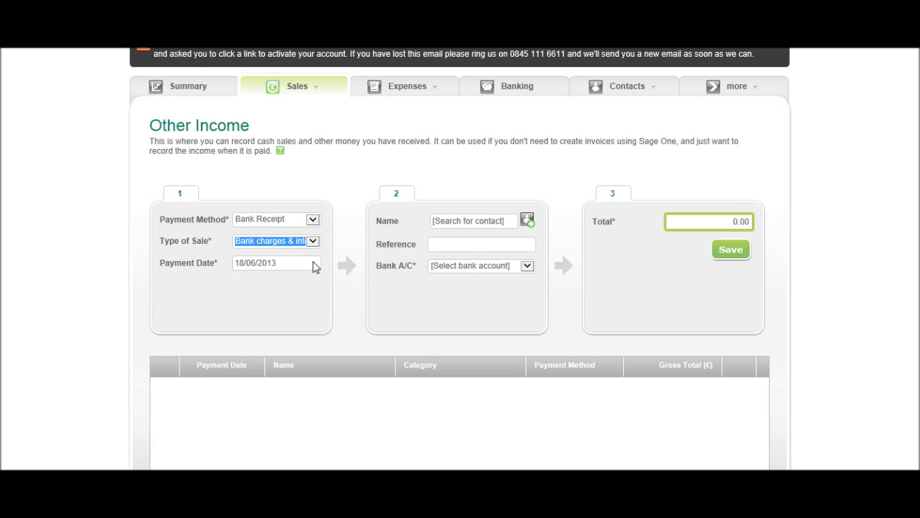
left_click(293, 262)
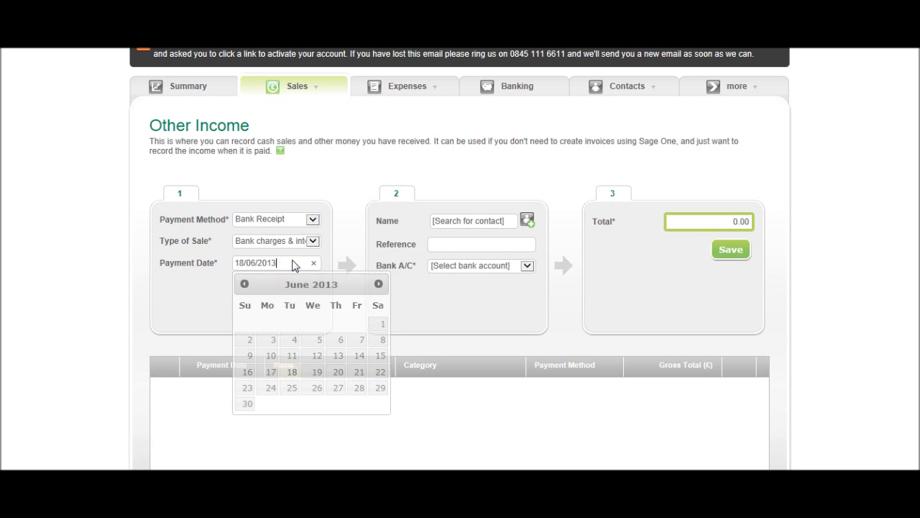
left_click(483, 223)
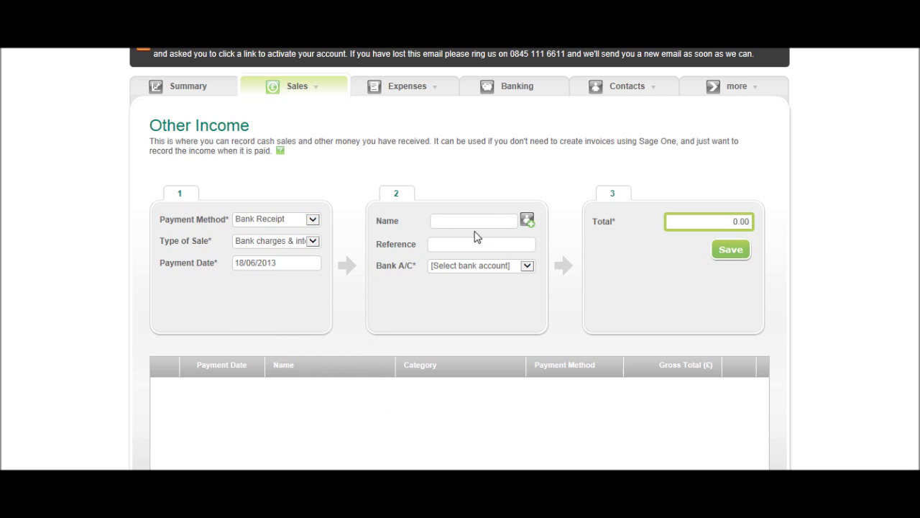
key("Return")
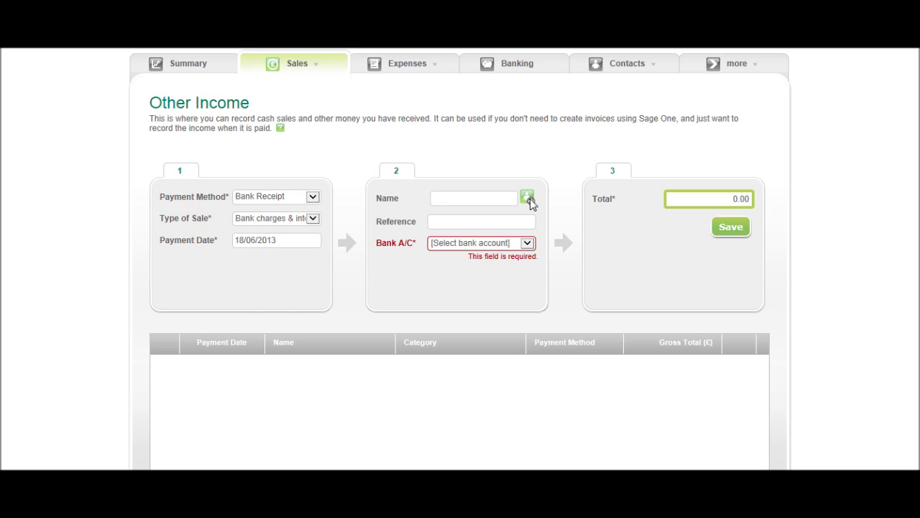
Skip customer creation, receive into Savings Account, enter total 1.50 and save
left_click(528, 199)
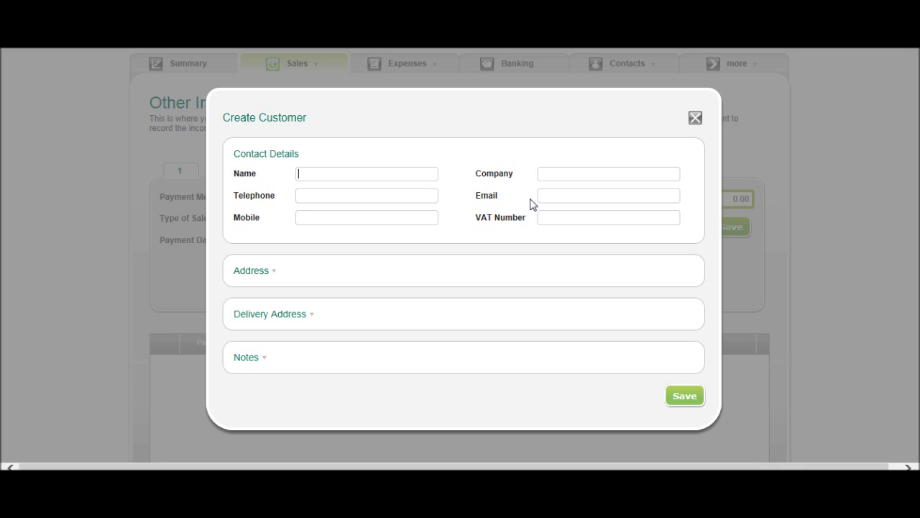
left_click(694, 119)
left_click(480, 243)
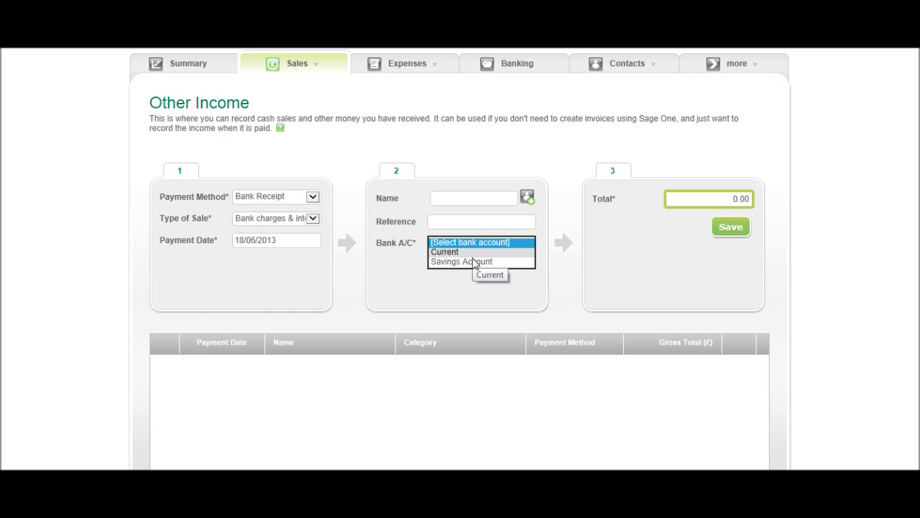
left_click(476, 261)
left_click(683, 199)
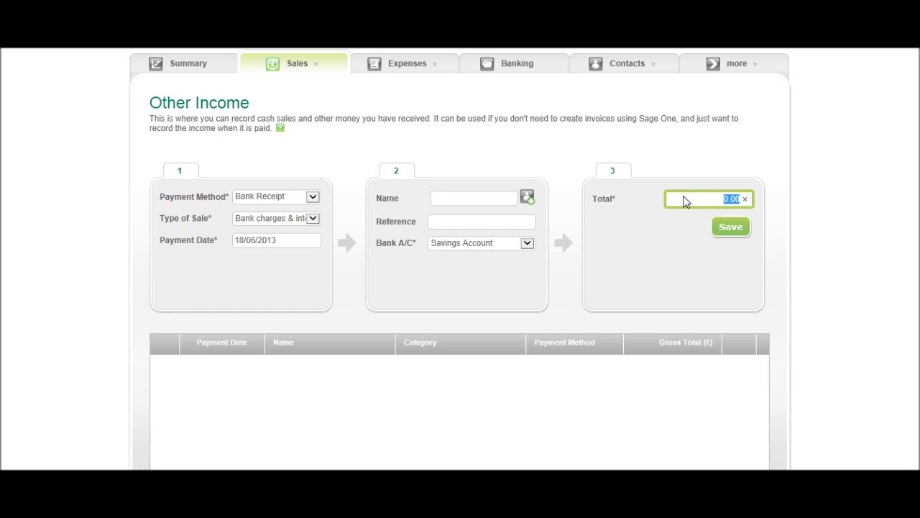
type("1.50")
scroll(468, 318, "up", 1)
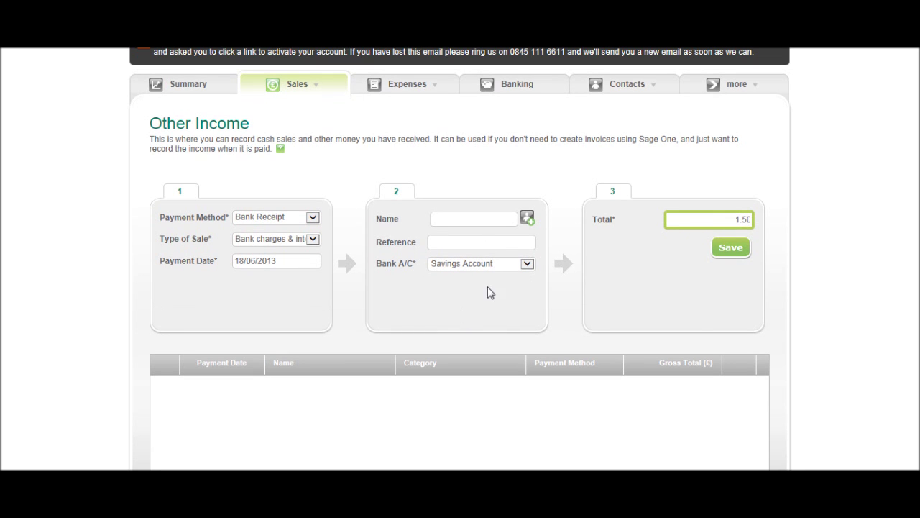
left_click(721, 257)
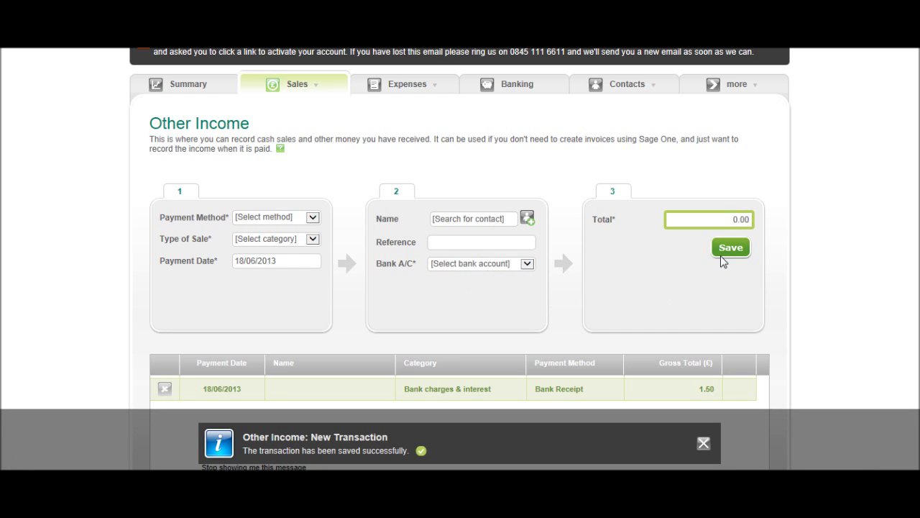
Set up a new Bank Receipt for Bank charges & interest, keeping date 18/06/2013
left_click(703, 446)
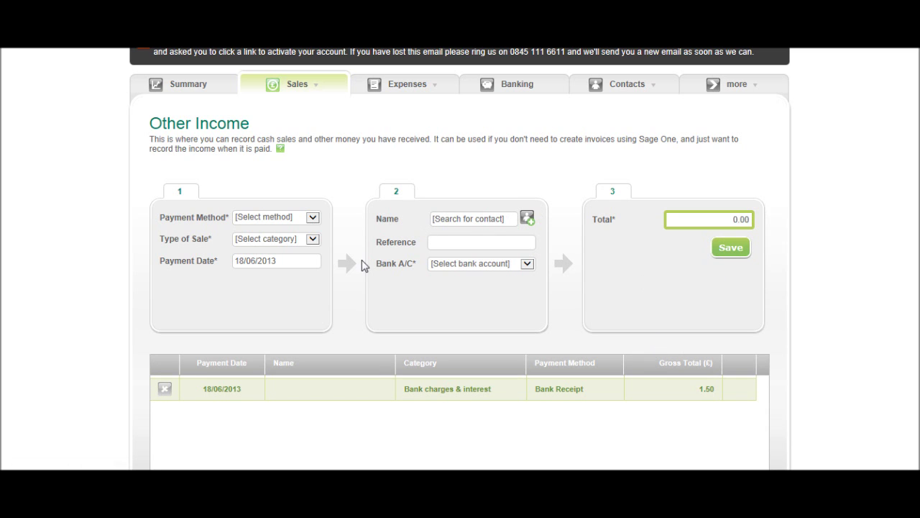
left_click(266, 219)
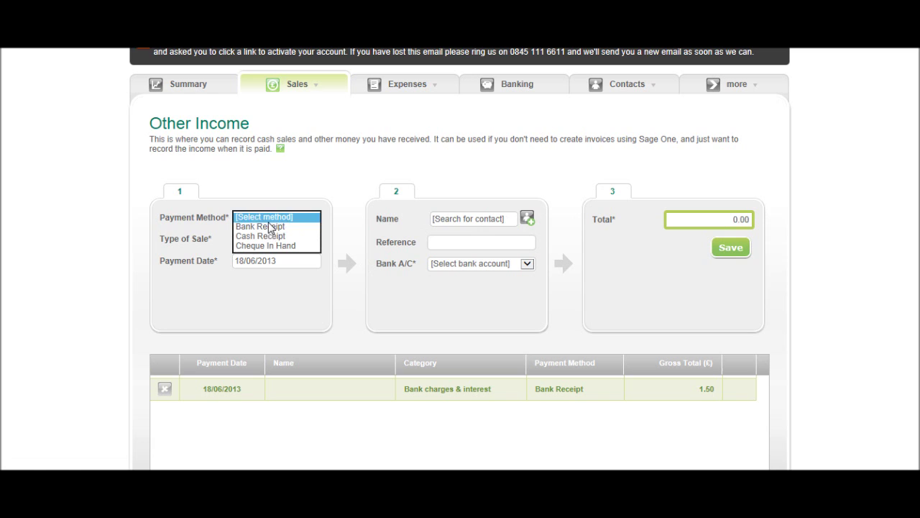
left_click(271, 227)
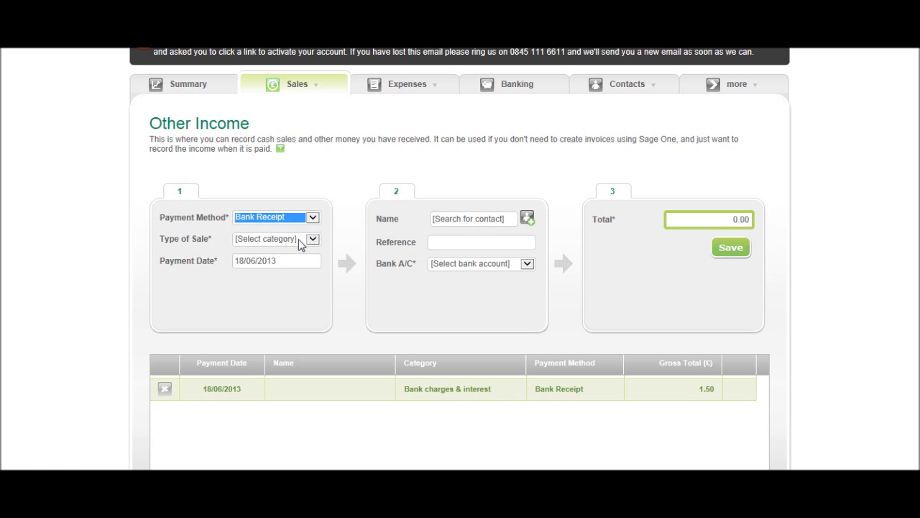
left_click(301, 244)
left_click(298, 249)
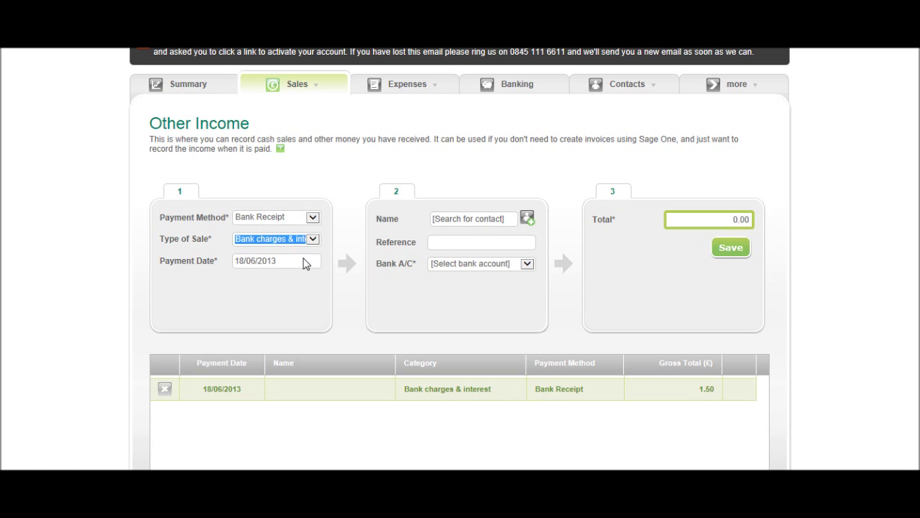
left_click(288, 262)
left_click(487, 221)
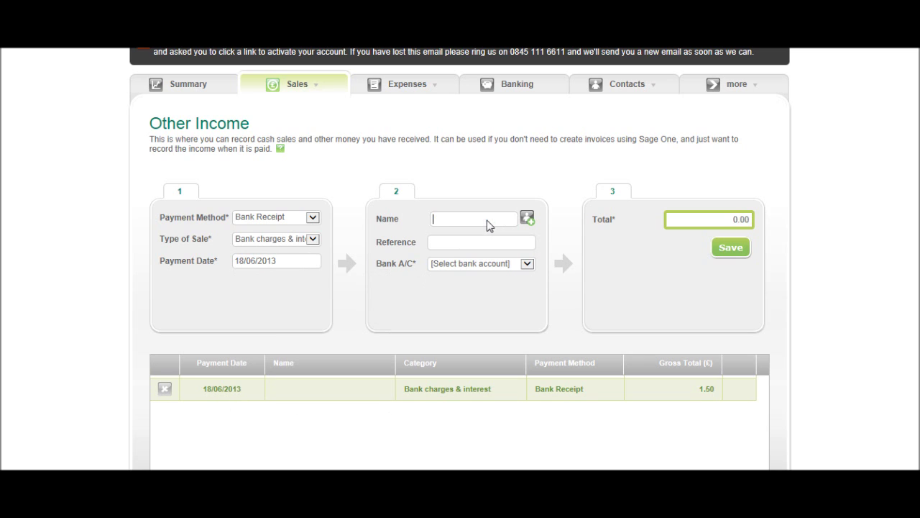
Receive 0.73 into the Current account and save the receipt
left_click(489, 244)
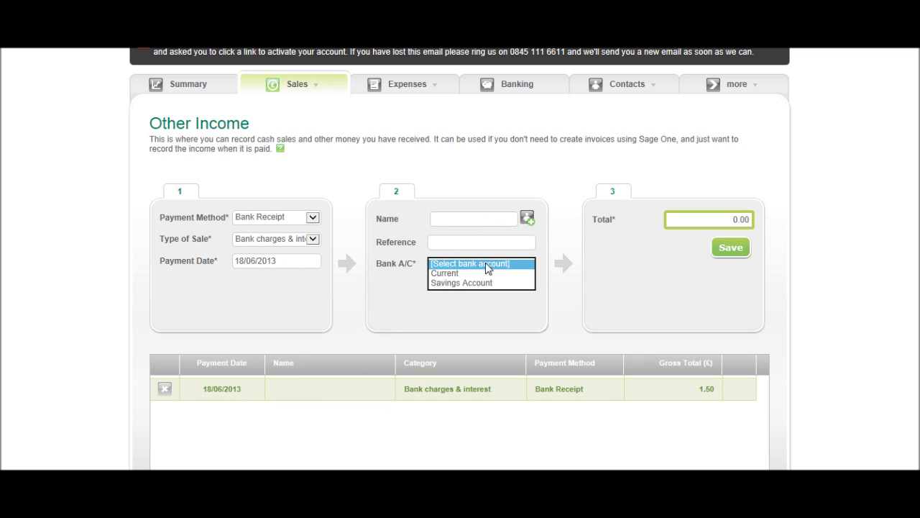
left_click(487, 272)
left_click(718, 226)
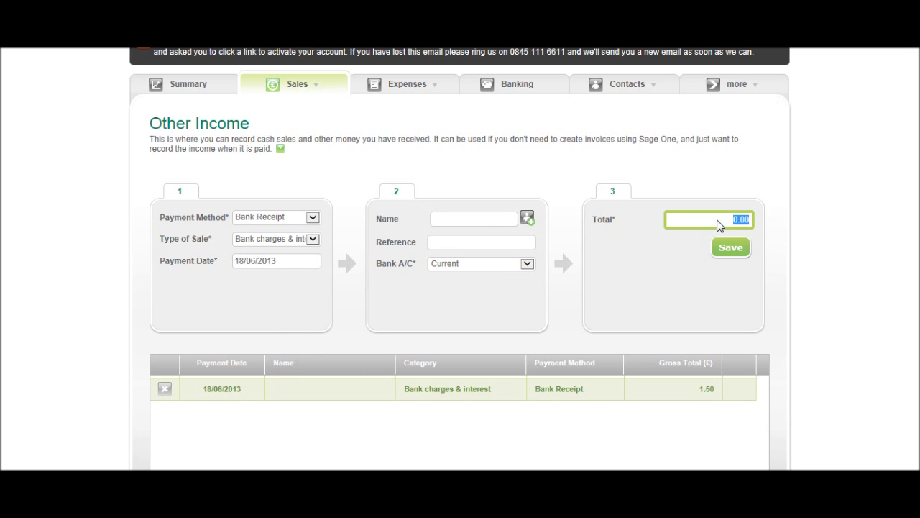
key("BackSpace")
type(".73")
left_click(735, 249)
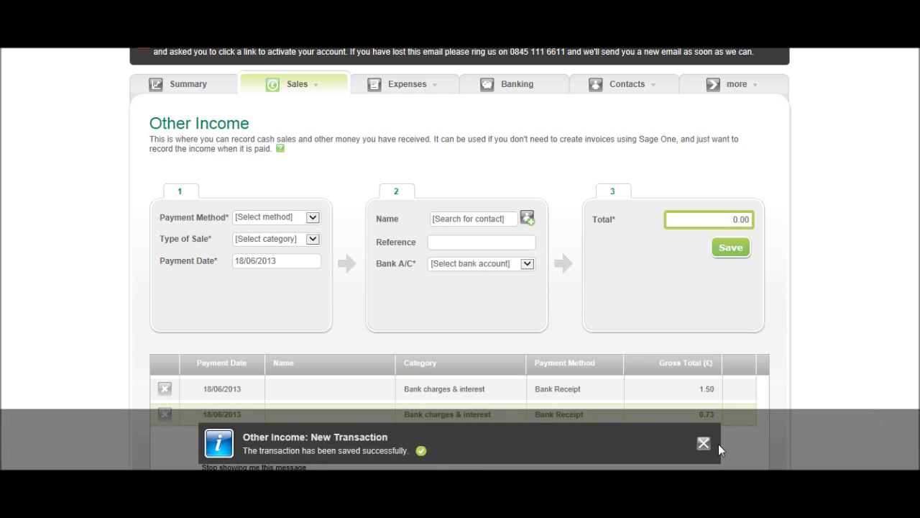
Start another Bank Receipt entry categorised as Bank charges & interest
left_click(704, 444)
scroll(567, 345, "down", 3)
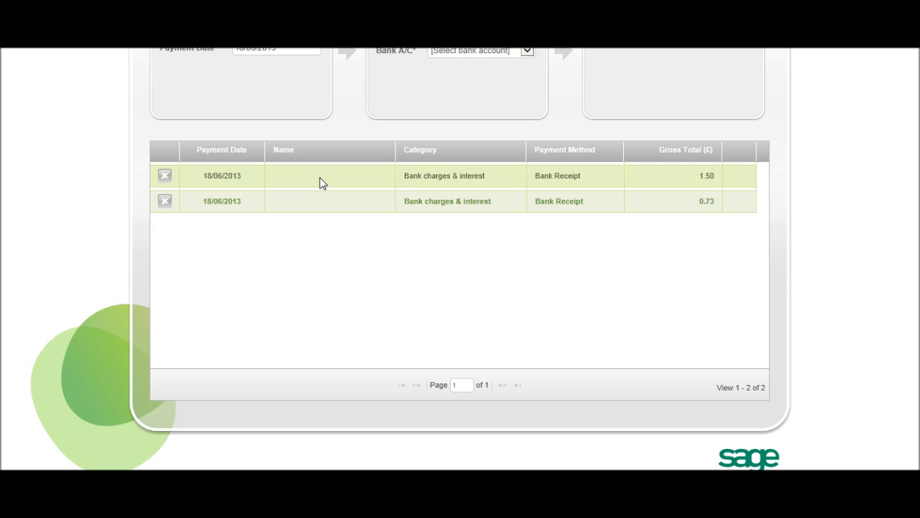
scroll(320, 183, "up", 4)
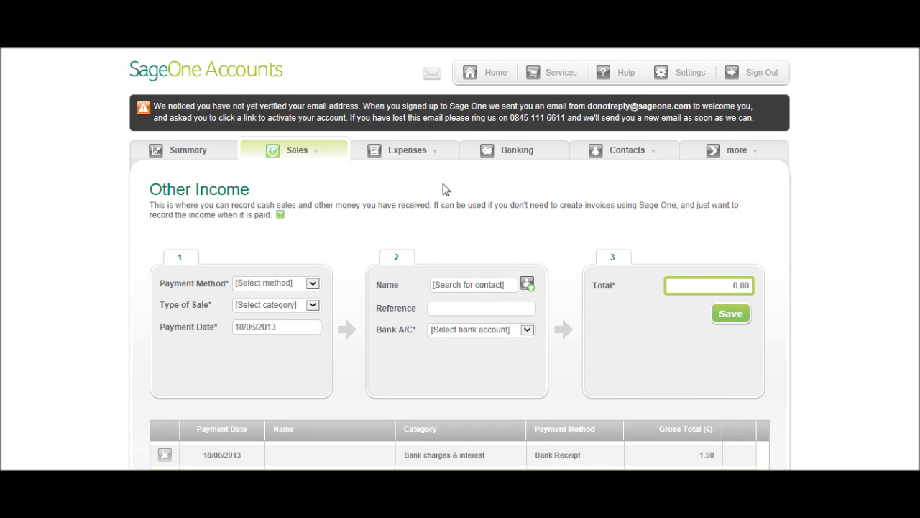
left_click(305, 282)
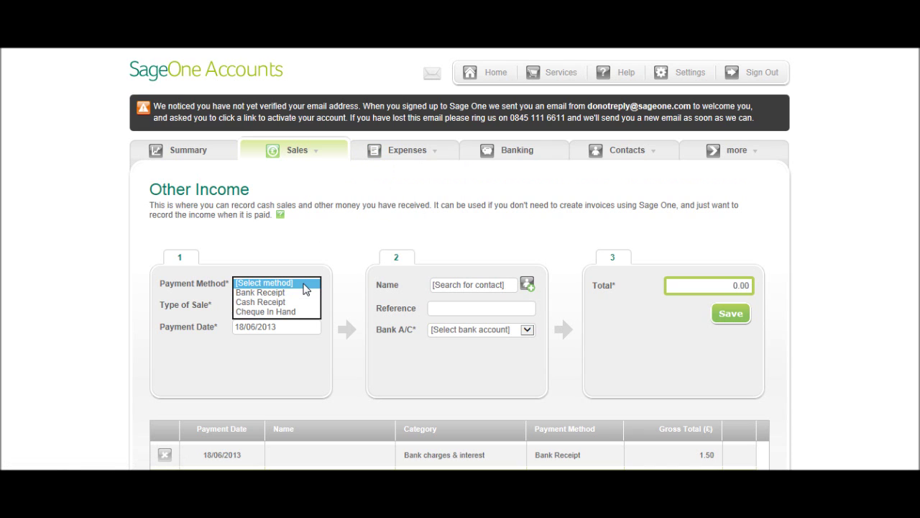
left_click(303, 292)
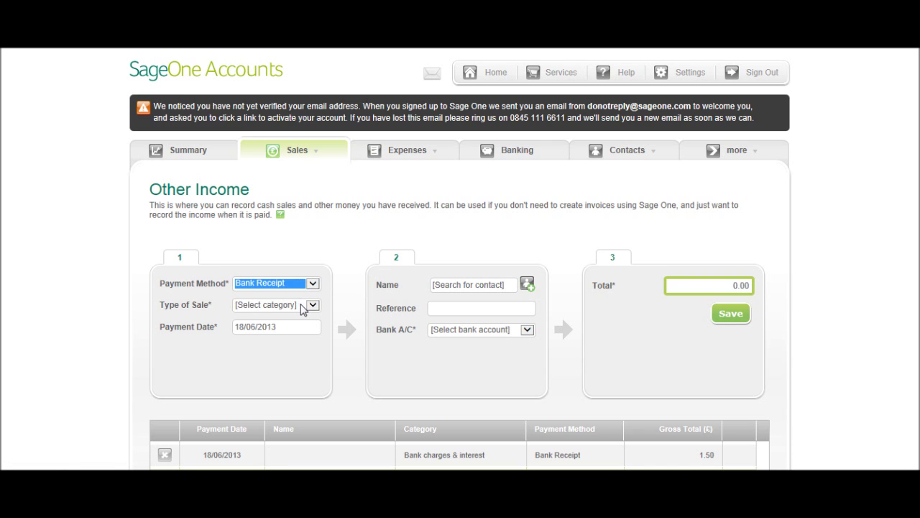
left_click(302, 306)
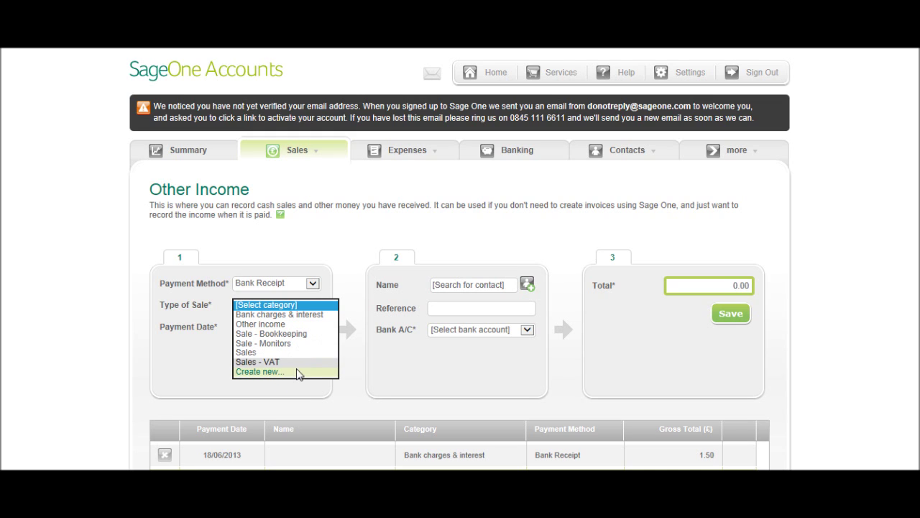
mouse_move(404, 153)
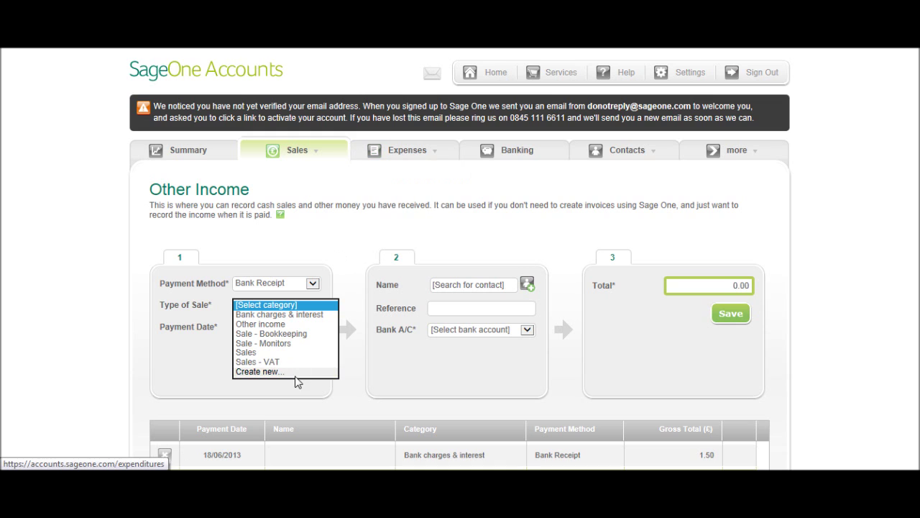
left_click(284, 315)
Receive 1.50 into Savings Account dated 14/05/2013 and save the receipt
left_click(471, 333)
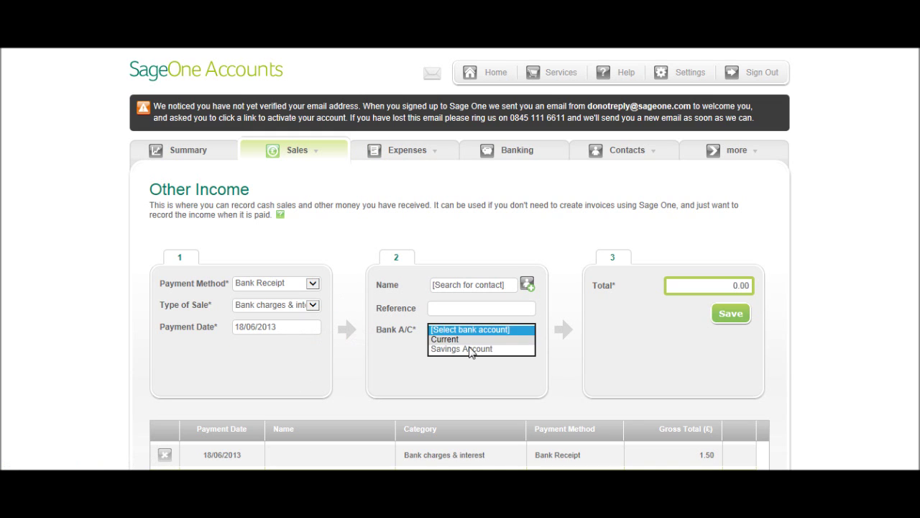
left_click(473, 350)
left_click(303, 332)
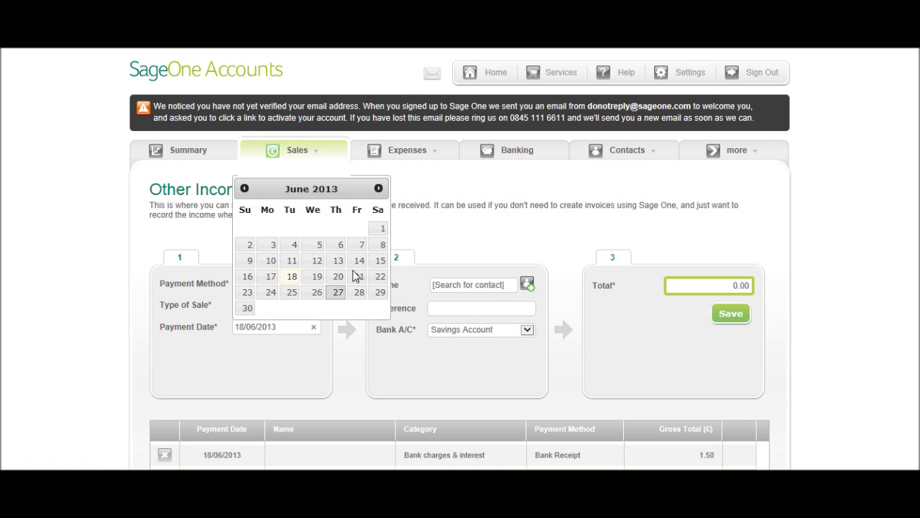
left_click(245, 189)
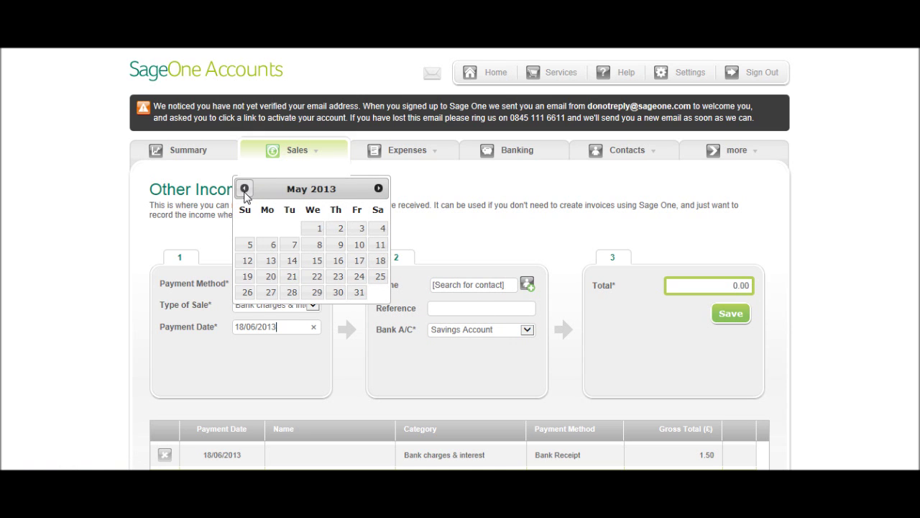
left_click(292, 262)
left_click(710, 285)
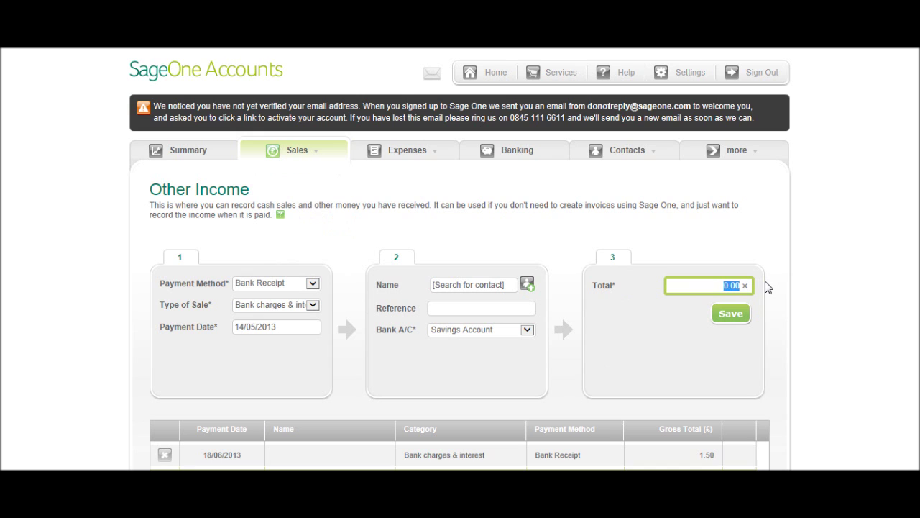
type("1.5")
left_click(731, 313)
scroll(601, 326, "down", 3)
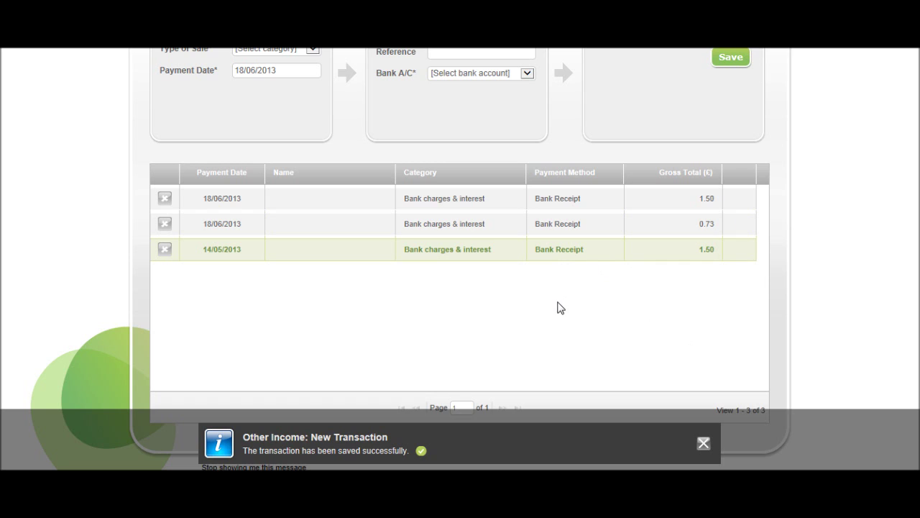
Open Other Expenses as a Bank Payment for Bank charges & interest dated 04/06/2013
scroll(558, 308, "up", 4)
mouse_move(412, 142)
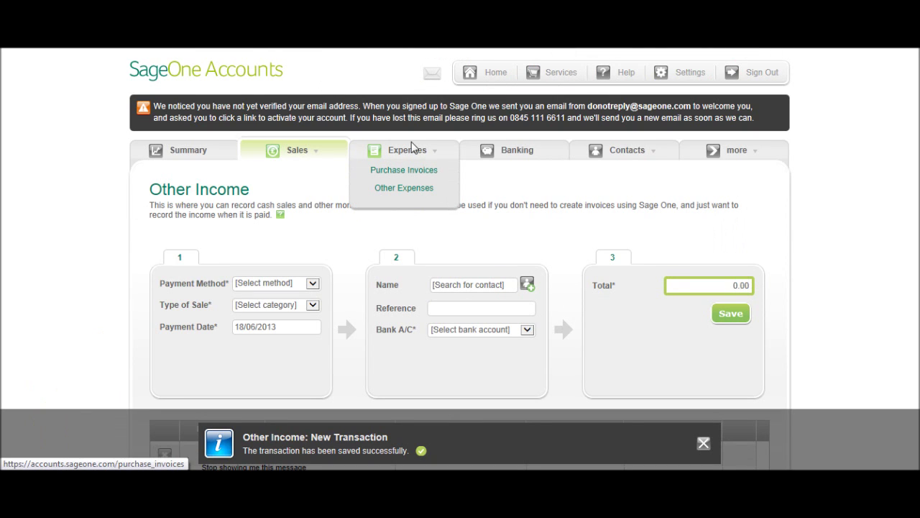
left_click(416, 190)
scroll(414, 193, "down", 3)
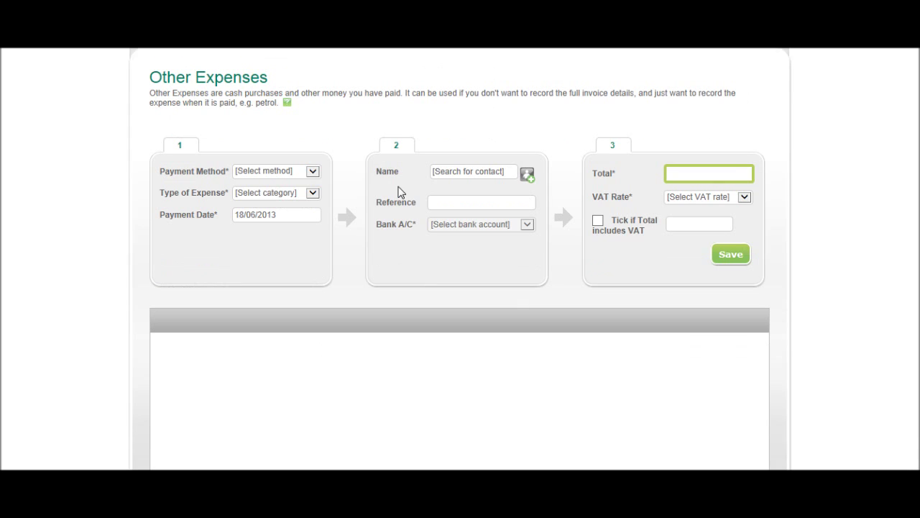
left_click(281, 153)
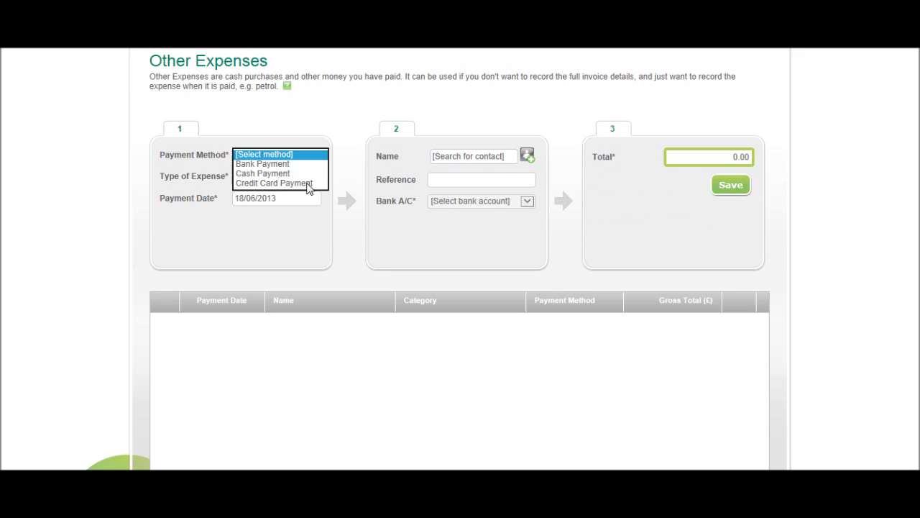
left_click(308, 164)
left_click(307, 175)
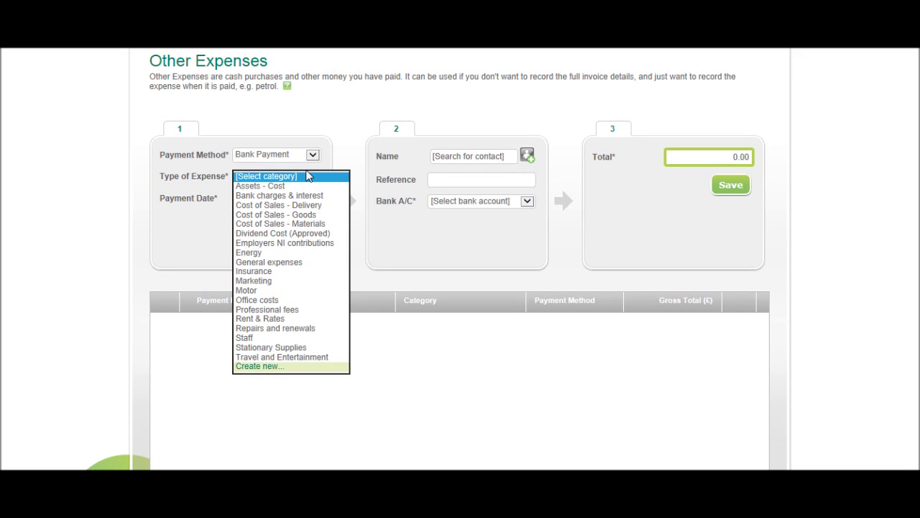
left_click(332, 199)
left_click(291, 202)
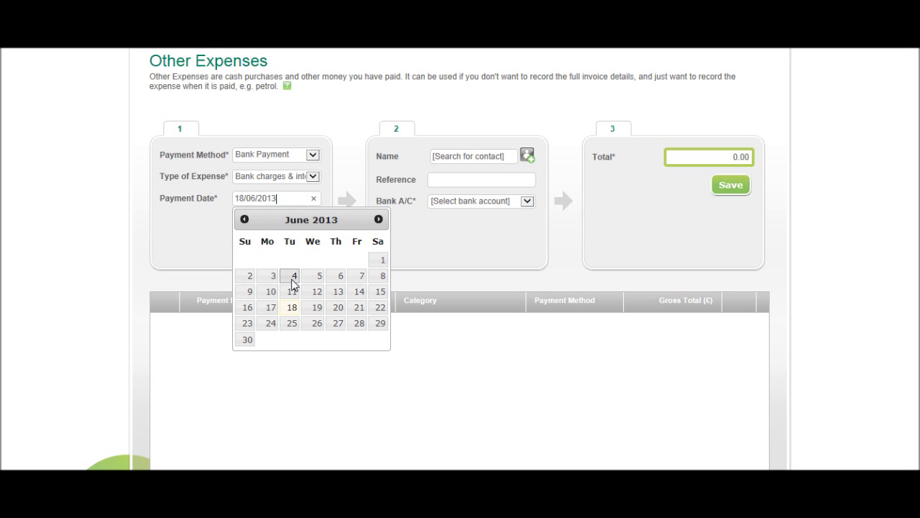
left_click(294, 280)
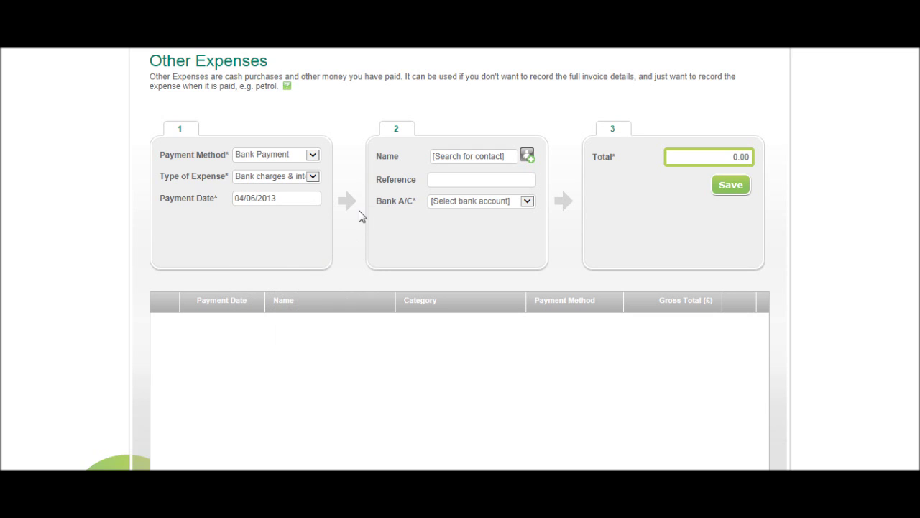
Pay the 3.50 total from the Current account and save the expense
left_click(481, 157)
left_click(470, 180)
left_click(493, 201)
left_click(485, 211)
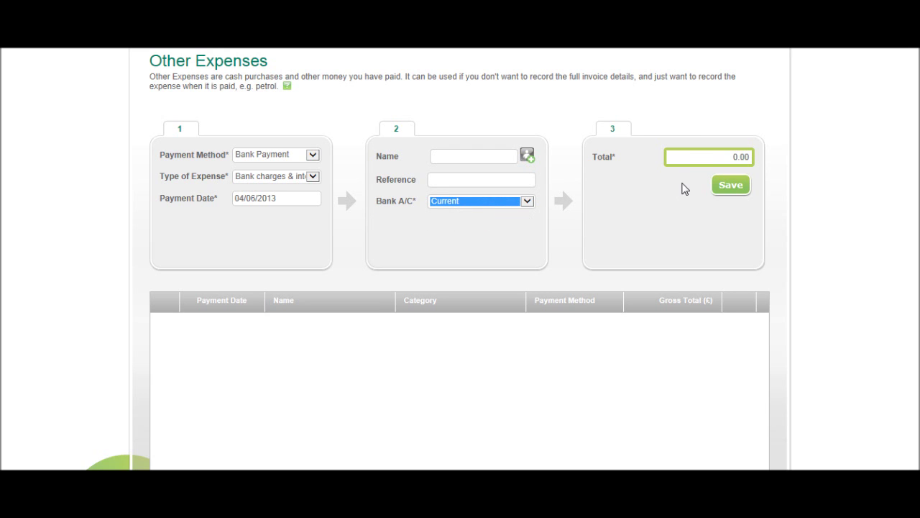
left_click(685, 159)
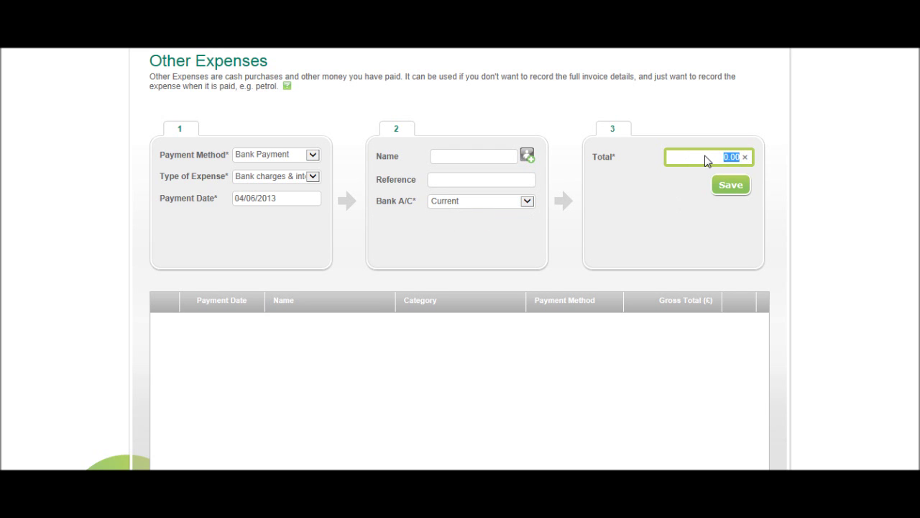
type("3.50")
left_click(730, 184)
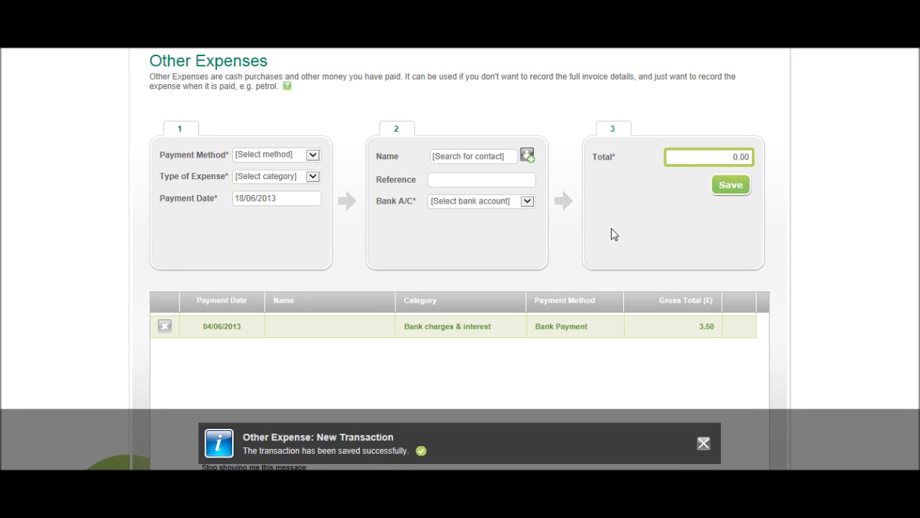
Set up a Bank Payment expense for Rent & Rates dated 06/06/2013
scroll(402, 325, "up", 3)
left_click(283, 284)
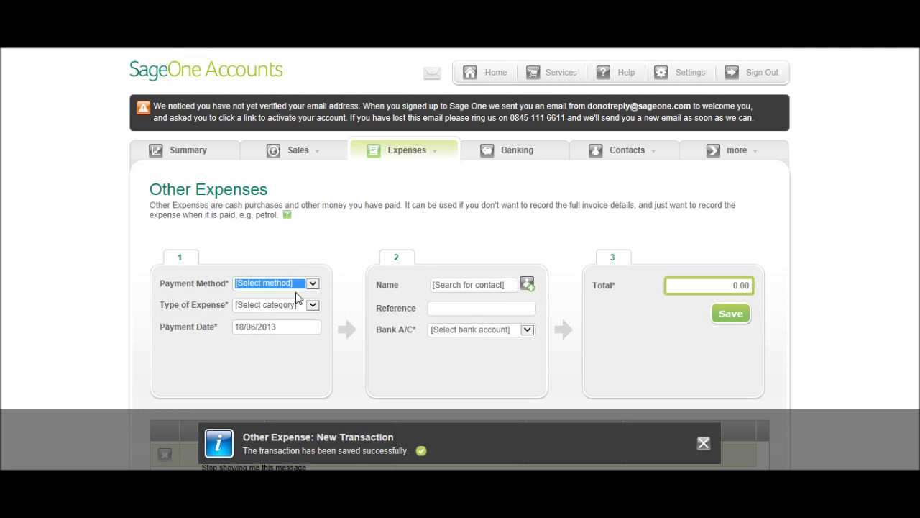
left_click(299, 305)
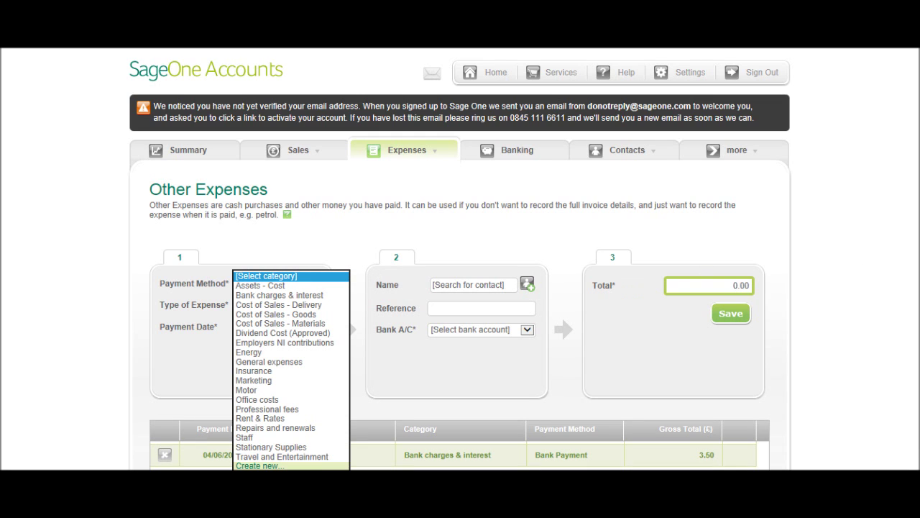
key("Escape")
left_click(307, 306)
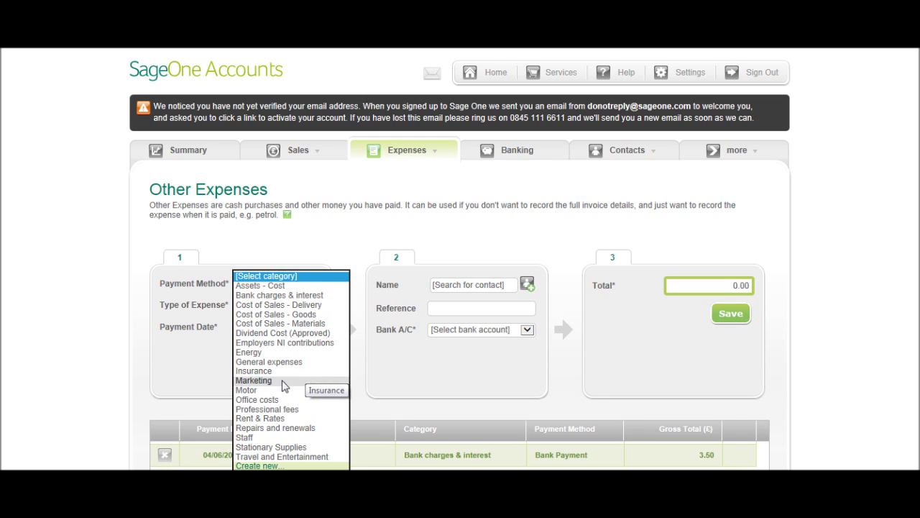
left_click(268, 420)
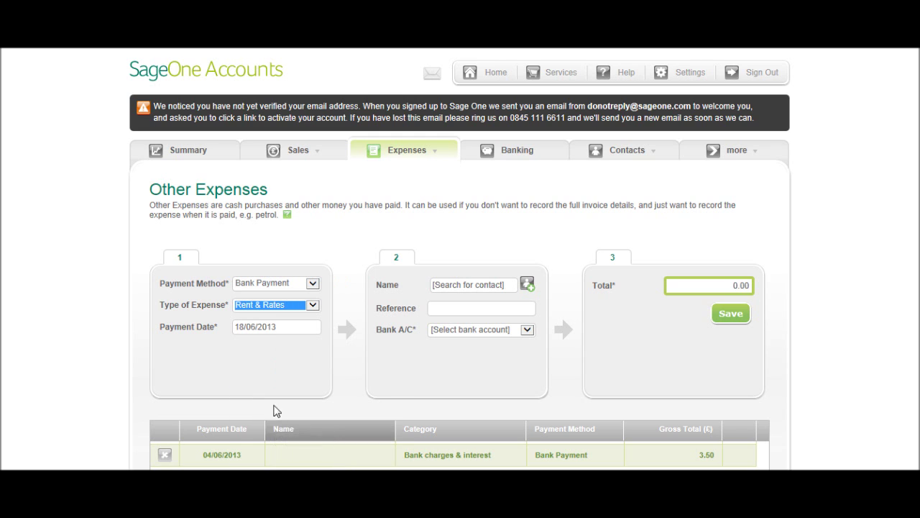
left_click(284, 329)
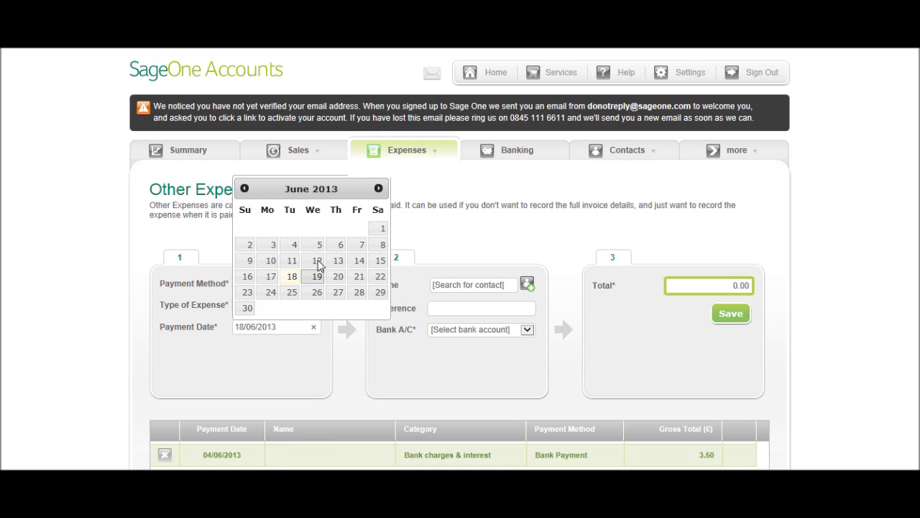
left_click(336, 245)
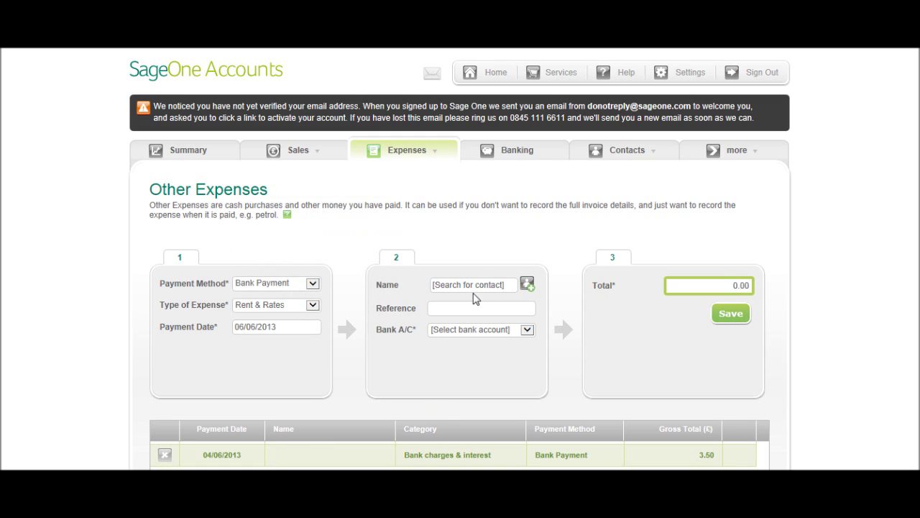
Pay 500 from the Current account and save the Rent & Rates expense
left_click(491, 309)
scroll(495, 311, "down", 3)
scroll(496, 290, "up", 1)
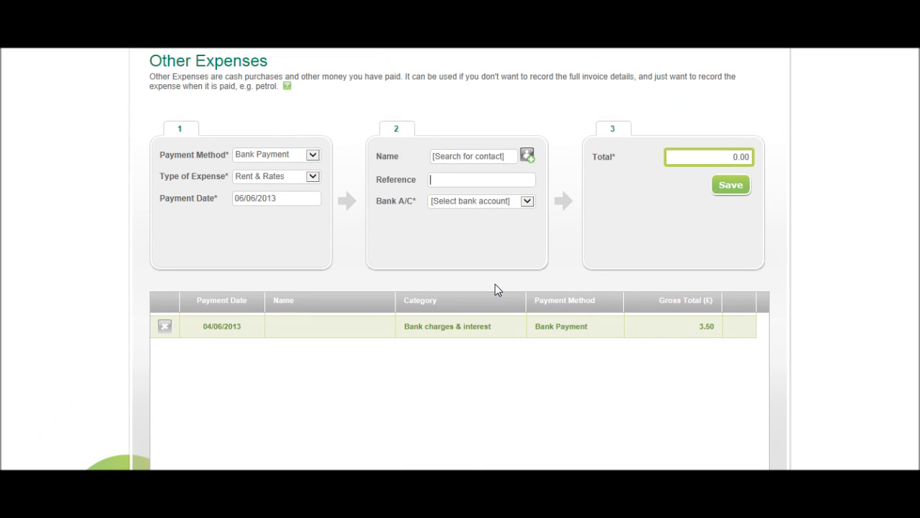
left_click(506, 202)
left_click(504, 210)
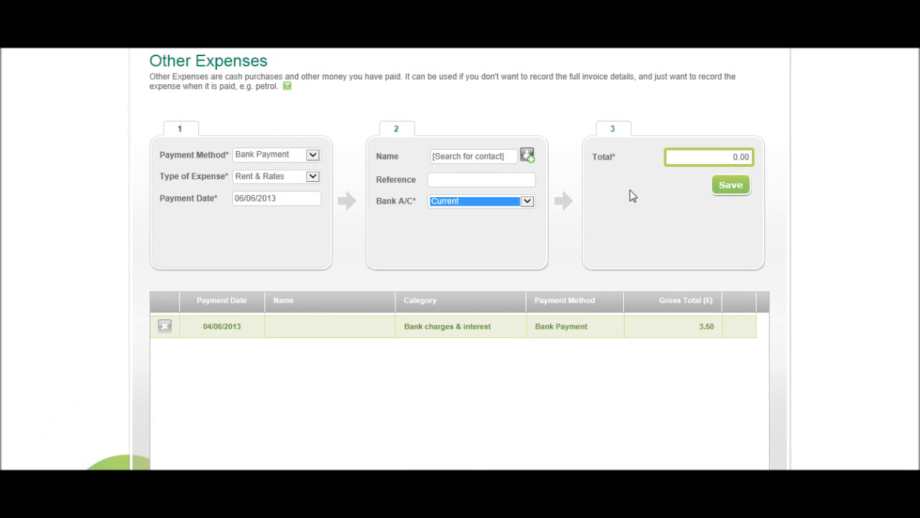
left_click(684, 161)
type("50")
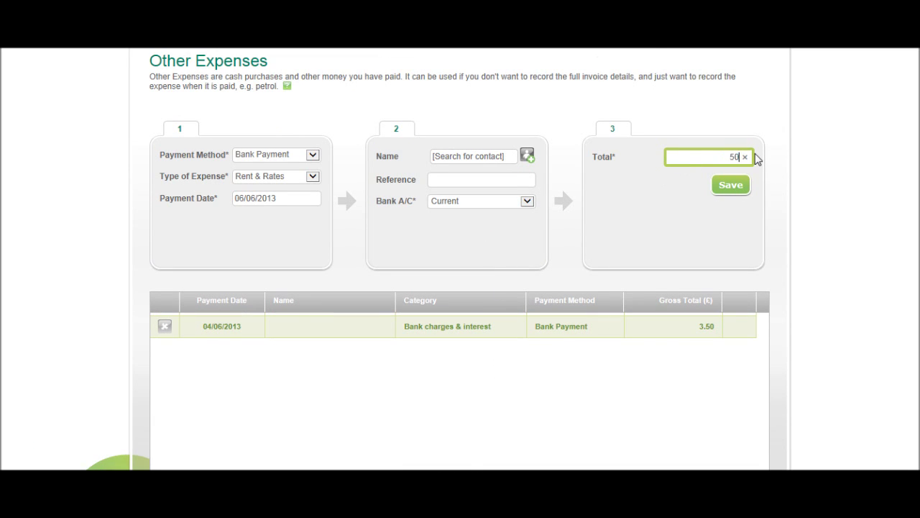
type("0")
left_click(746, 186)
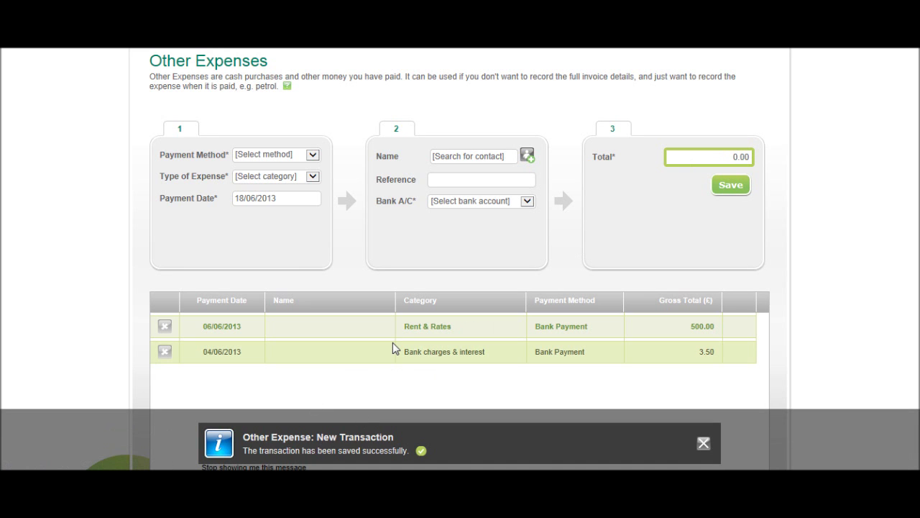
Choose Create new... from the Type of Expense list, then return to the Banking page
left_click(280, 178)
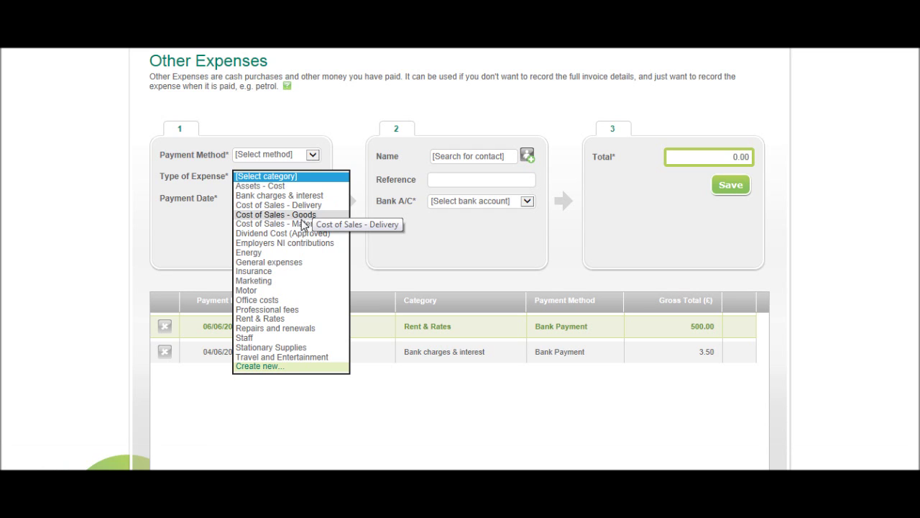
left_click(272, 367)
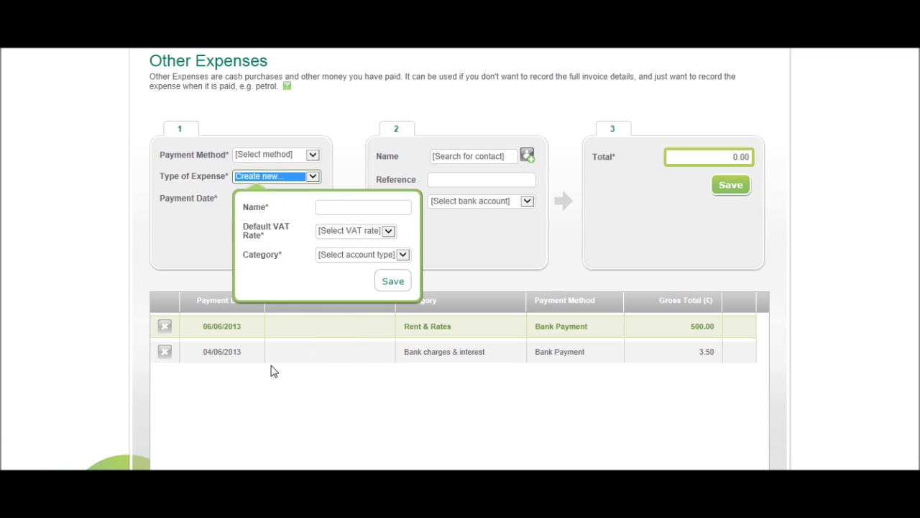
scroll(532, 288, "up", 3)
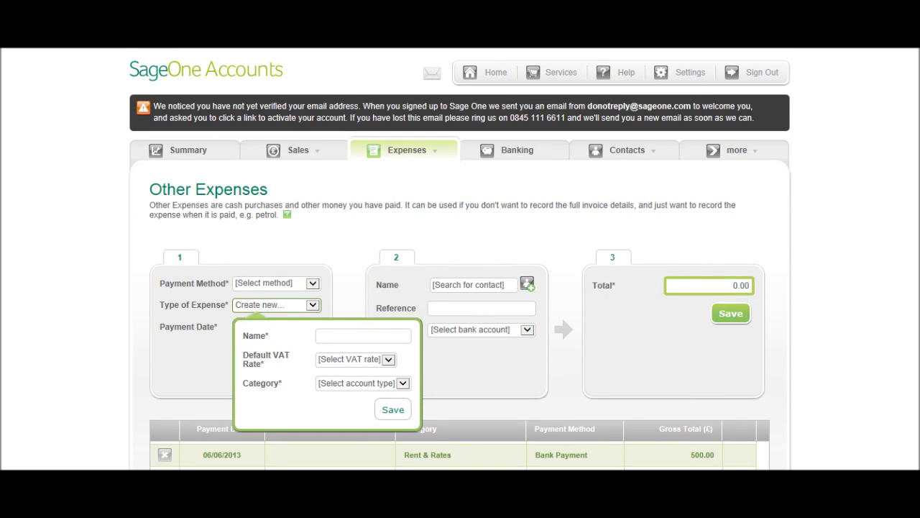
key("Return")
left_click(499, 150)
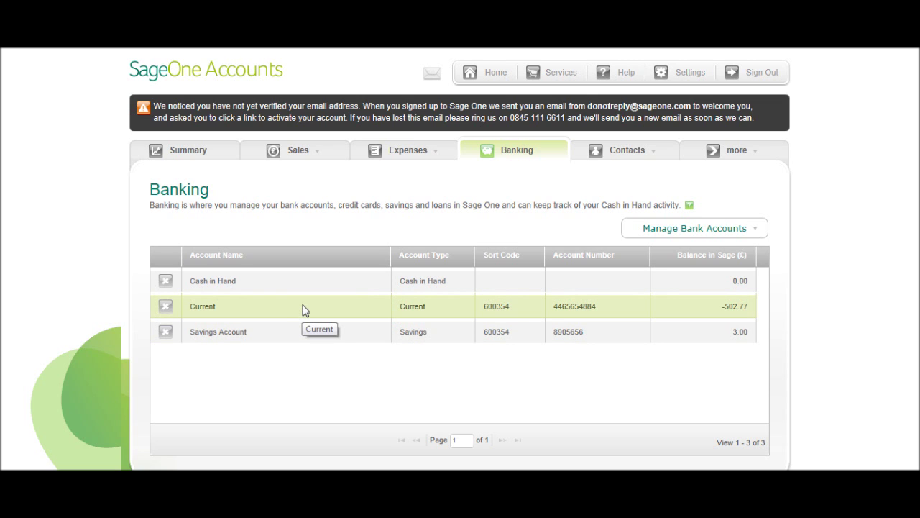
Scroll the Banking list and open the Manage Bank Accounts options
scroll(303, 317, "down", 1)
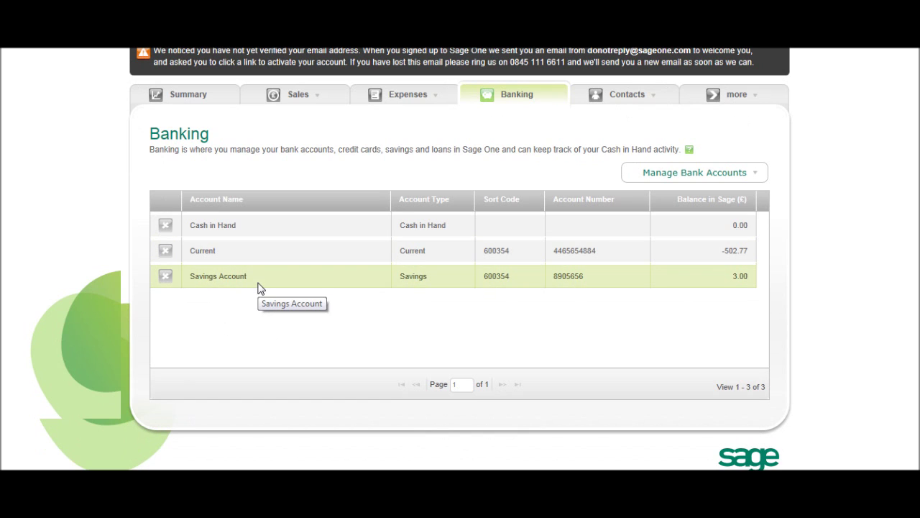
left_click(715, 176)
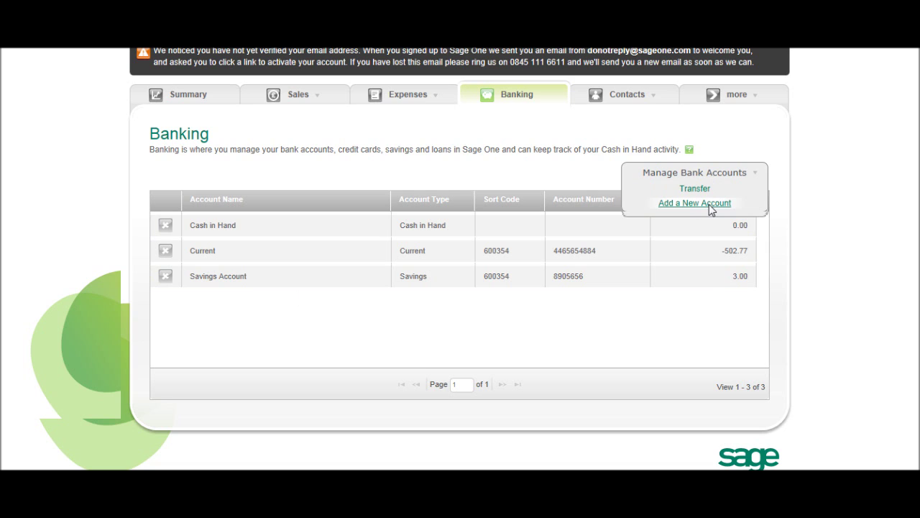
Save a 100.00 transfer from Current to Savings Account dated 12/06/2013
left_click(695, 189)
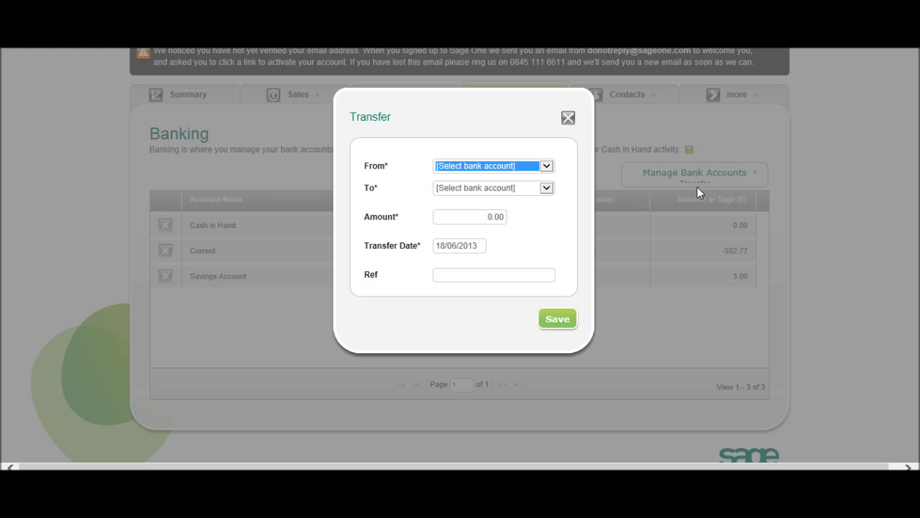
left_click(510, 171)
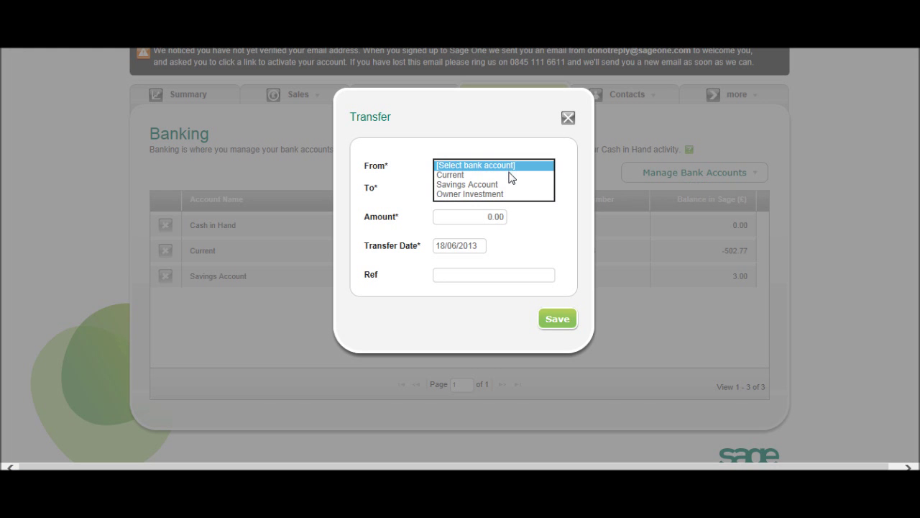
left_click(509, 179)
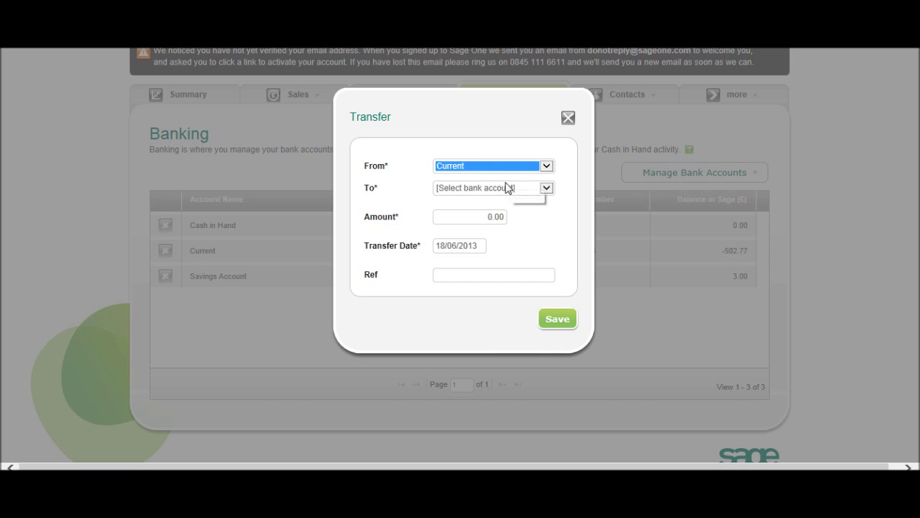
left_click(489, 190)
left_click(487, 209)
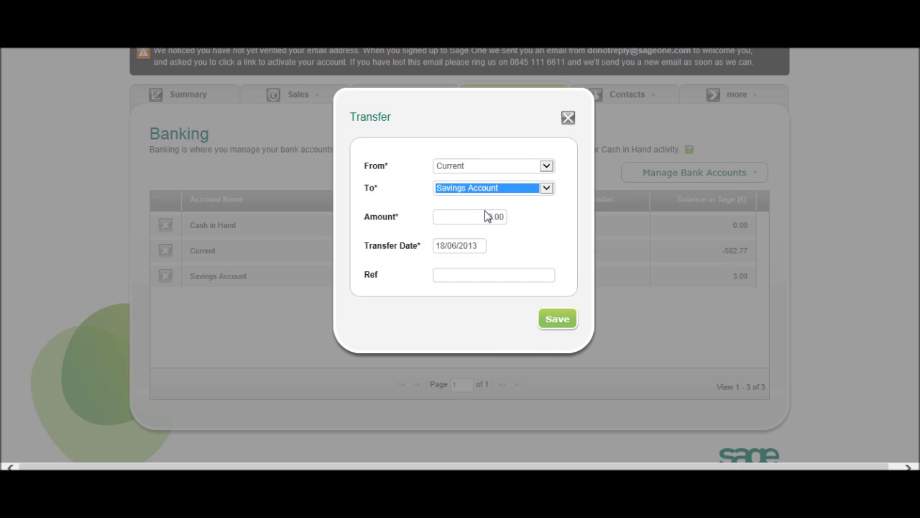
left_click(453, 222)
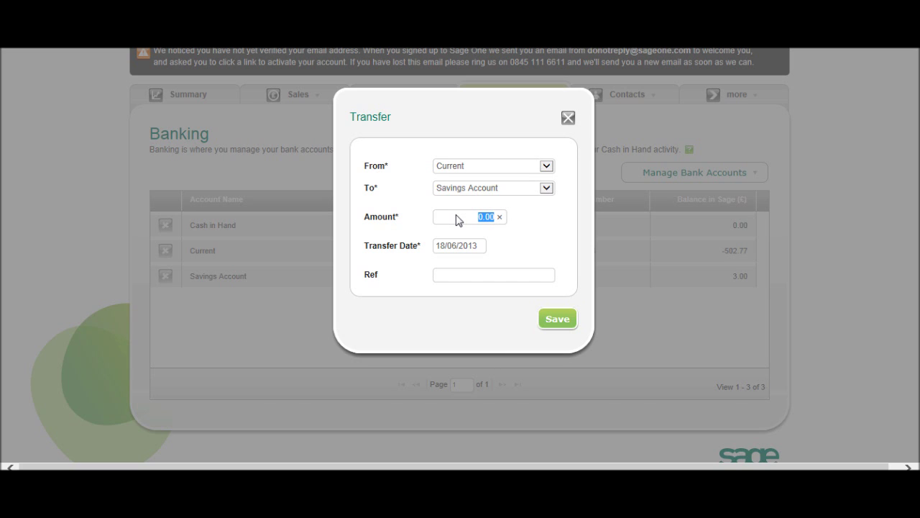
type("100.00")
left_click(467, 245)
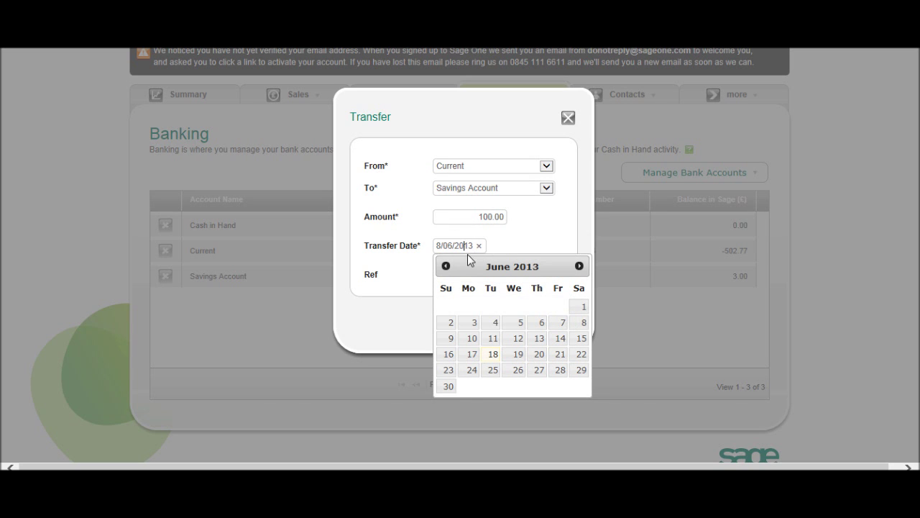
left_click(512, 342)
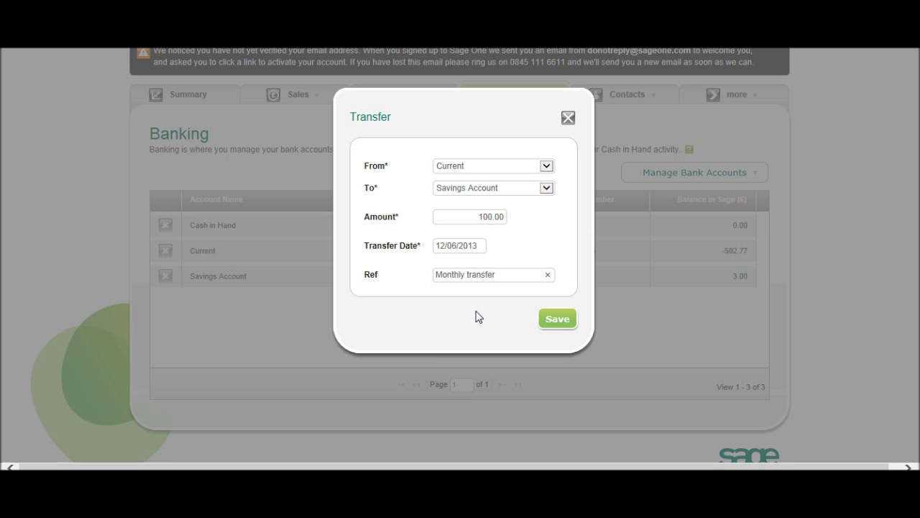
left_click(556, 322)
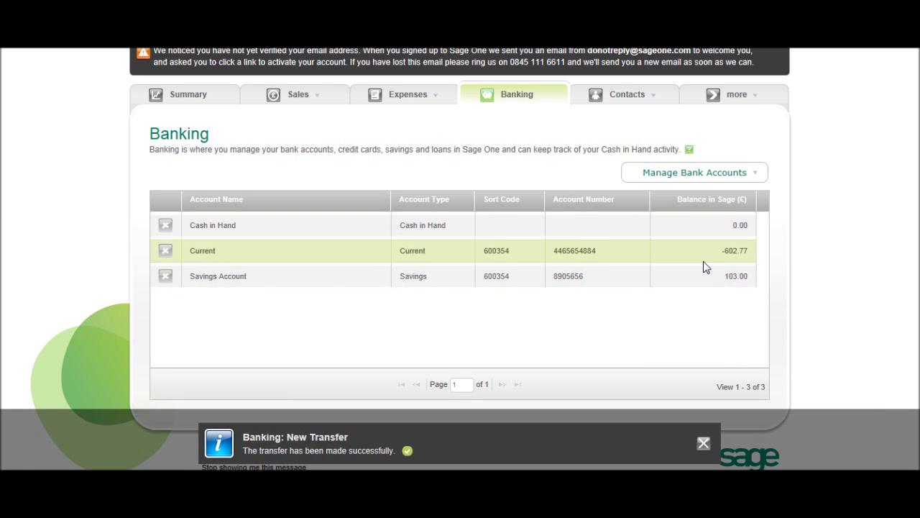
left_click(707, 445)
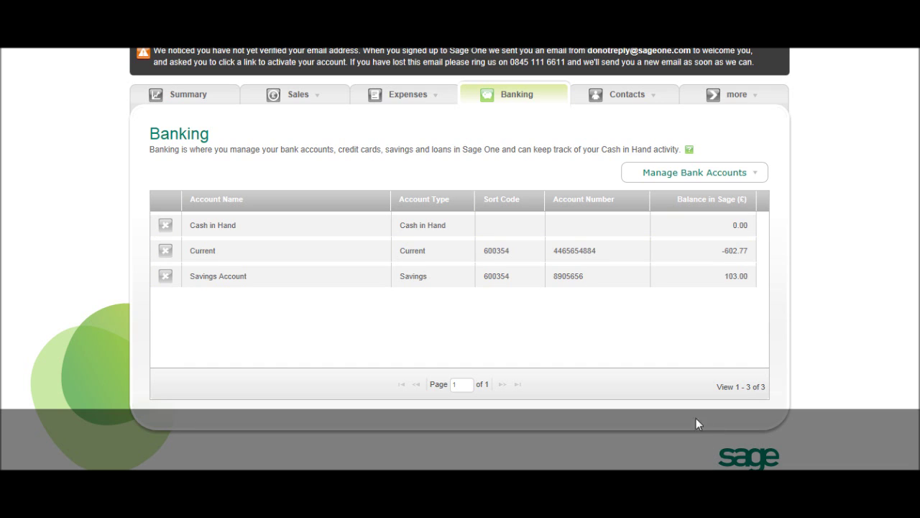
Open the Other Income page and set the payment method to Cash Receipt
left_click(707, 179)
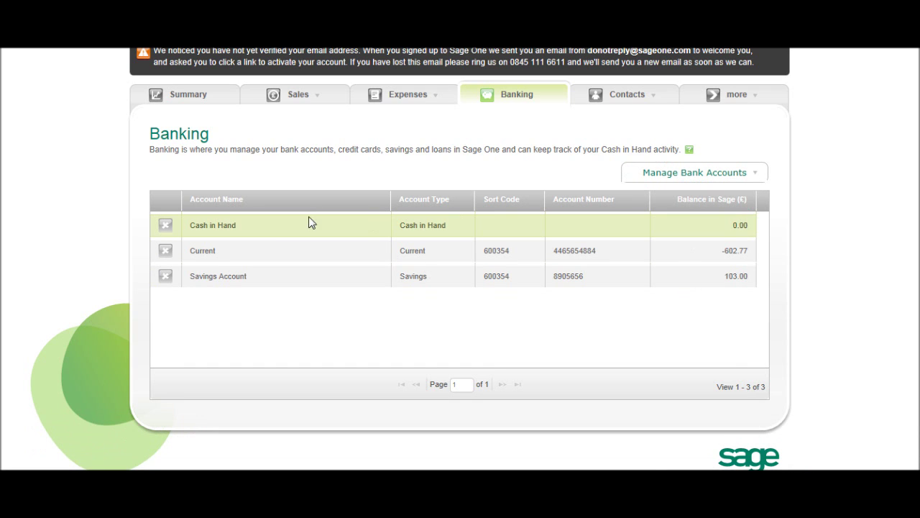
mouse_move(328, 98)
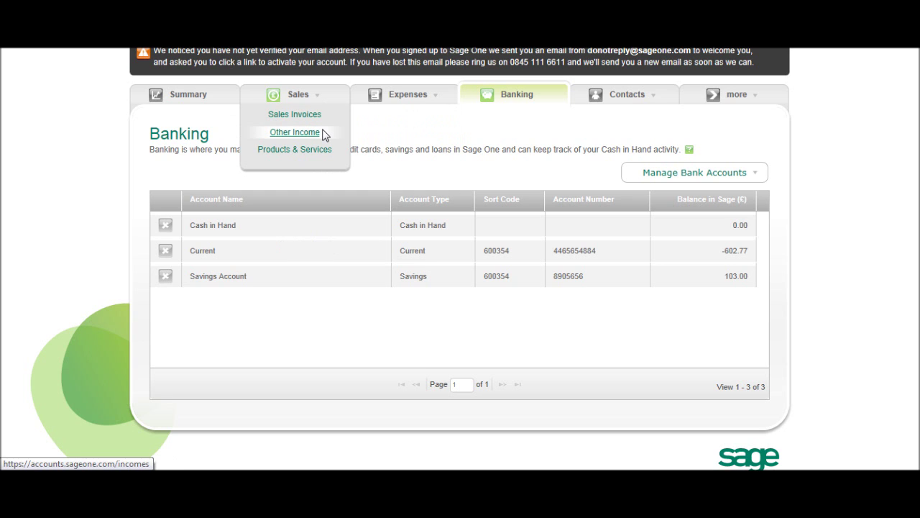
left_click(323, 133)
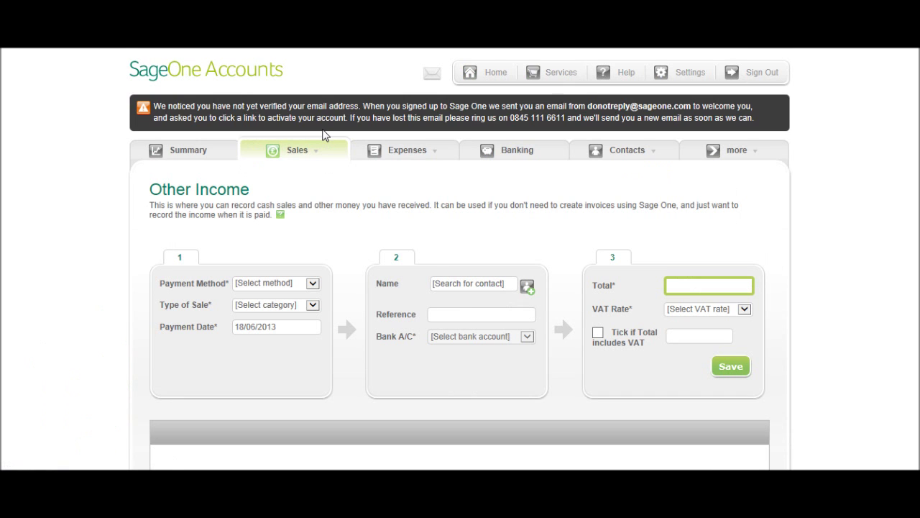
left_click(277, 286)
left_click(277, 285)
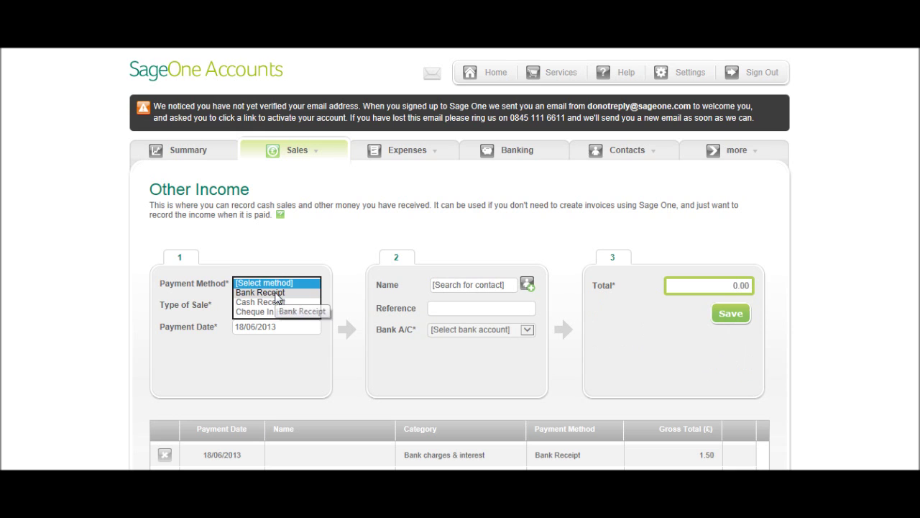
left_click(289, 303)
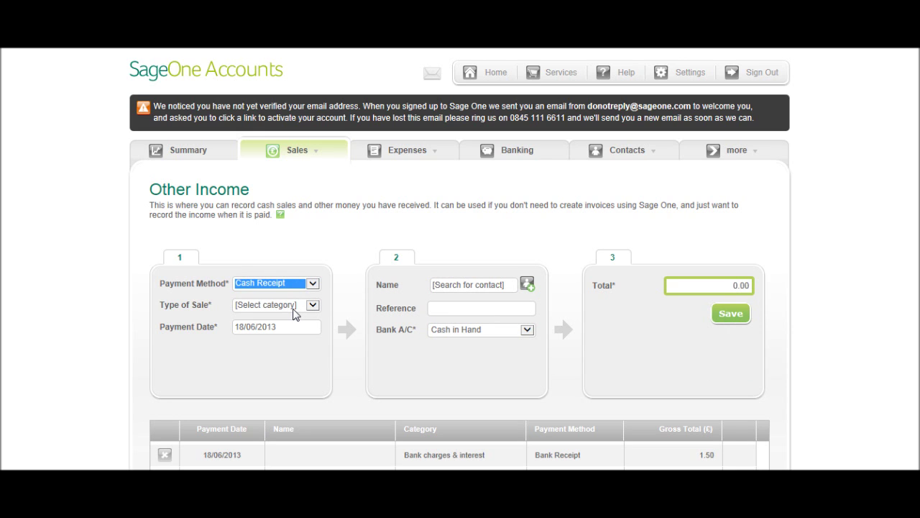
Set the sale type to Sale - Monitors and the date to 05/06/2013
scroll(435, 332, "down", 1)
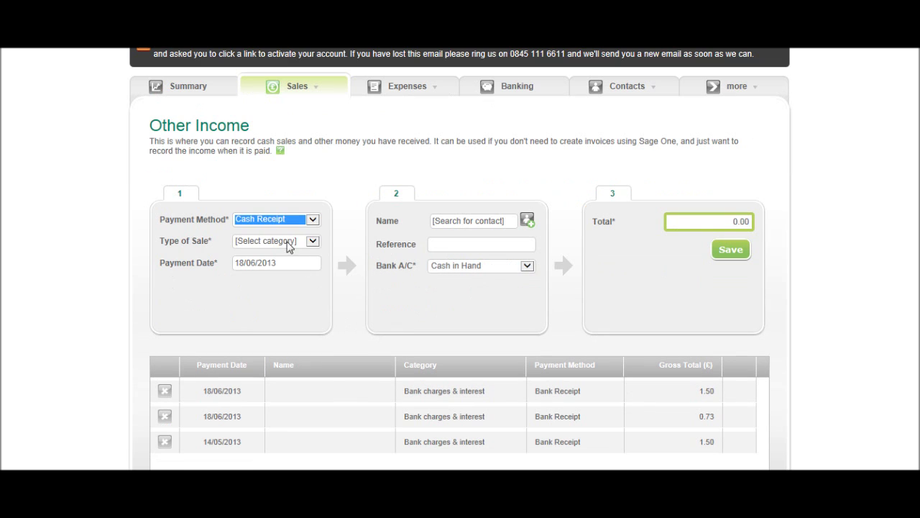
left_click(286, 240)
left_click(299, 269)
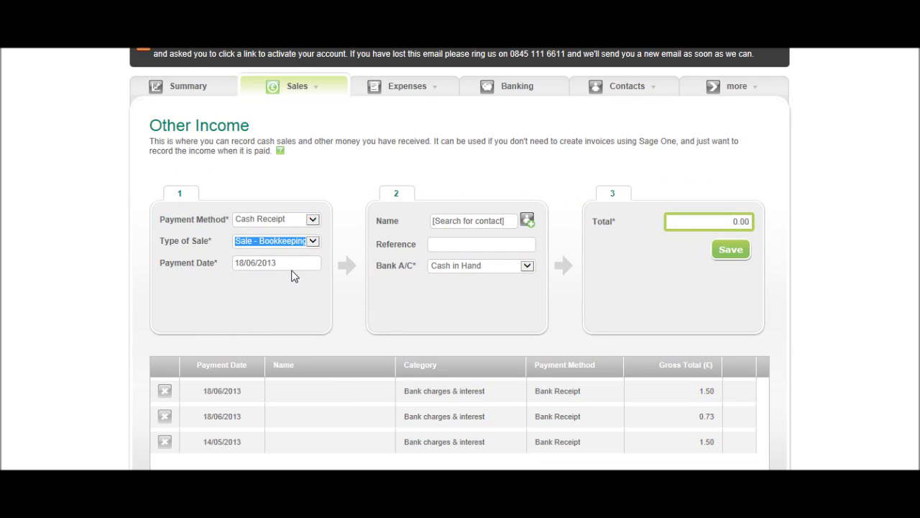
left_click(297, 242)
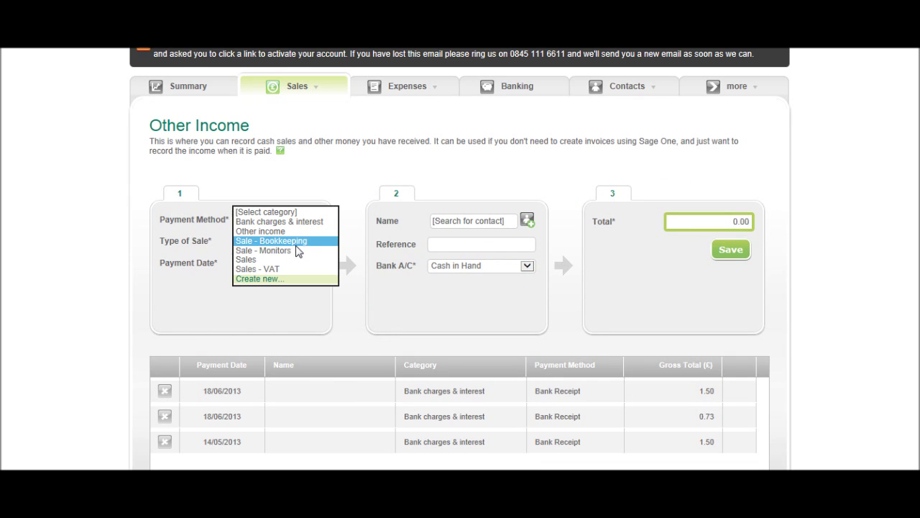
left_click(298, 251)
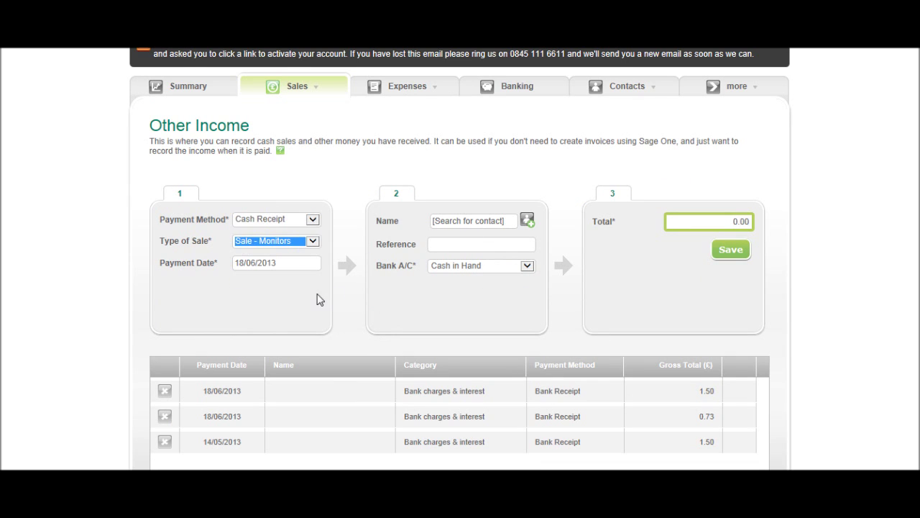
left_click(290, 267)
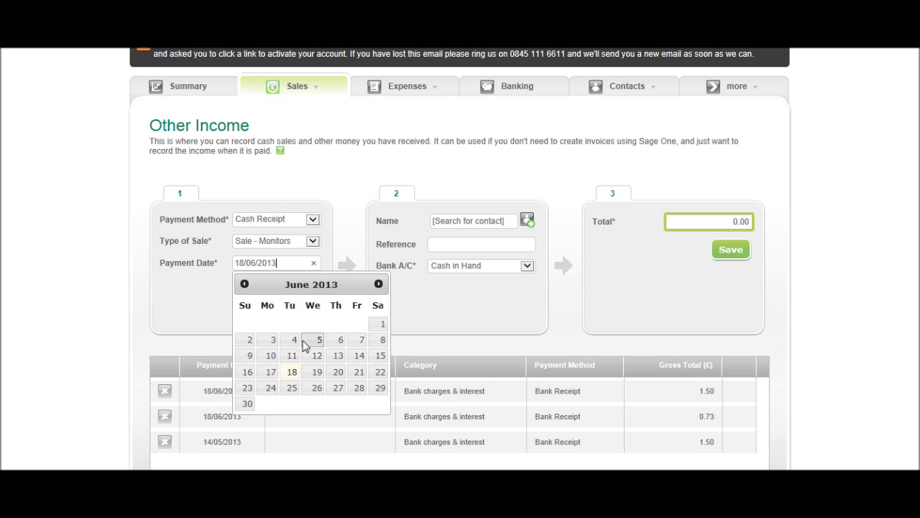
left_click(305, 340)
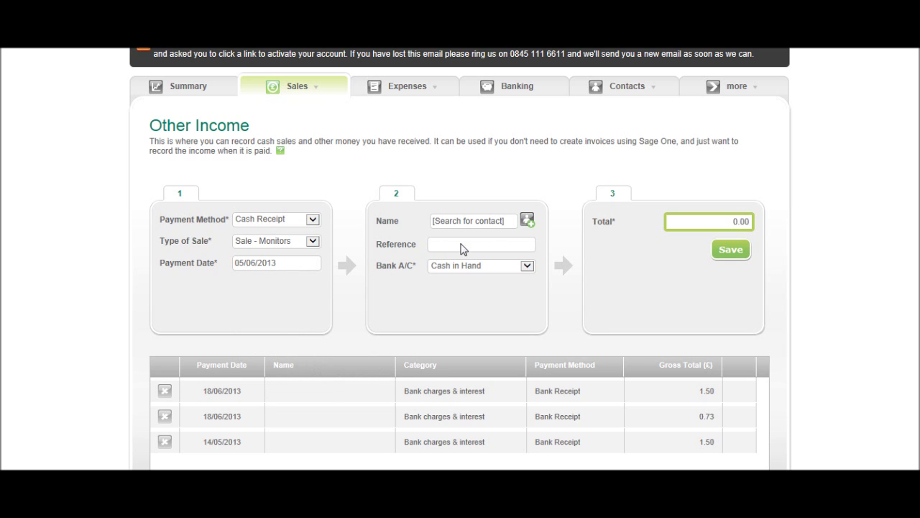
Pick the paying contact, keep Cash in Hand, enter total 200 and save
left_click(476, 227)
type("b")
left_click(483, 239)
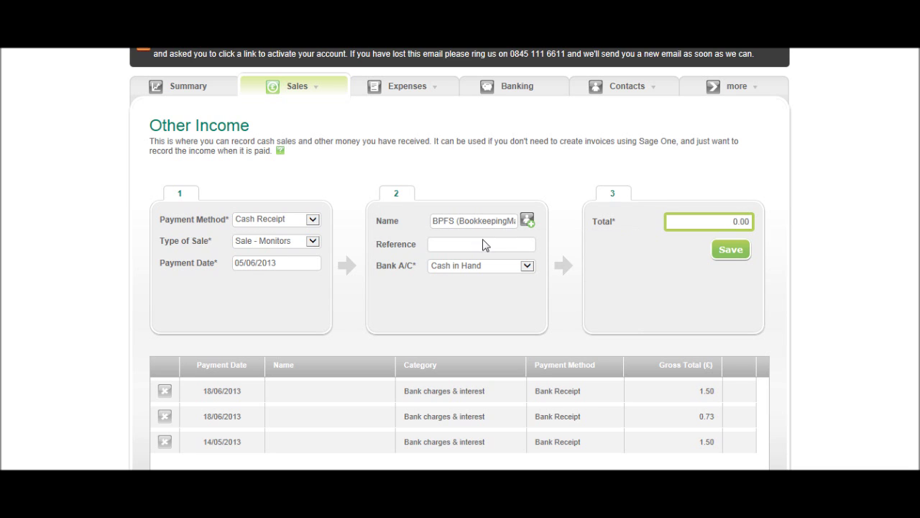
left_click(487, 248)
left_click(501, 272)
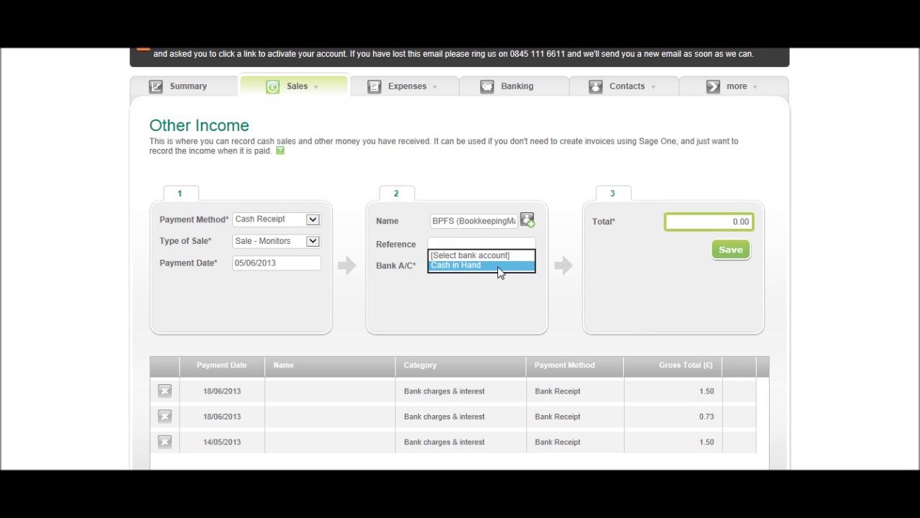
left_click(500, 266)
left_click(675, 224)
double_click(724, 221)
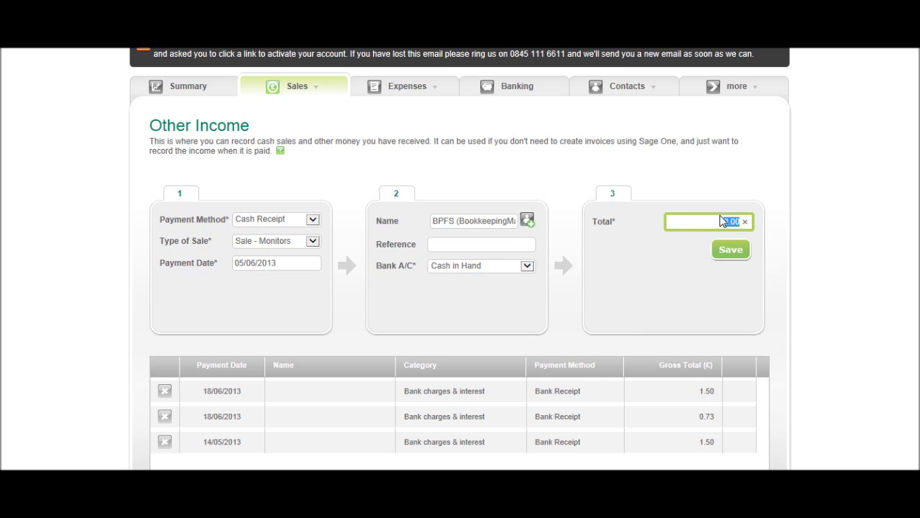
type("200")
left_click(737, 251)
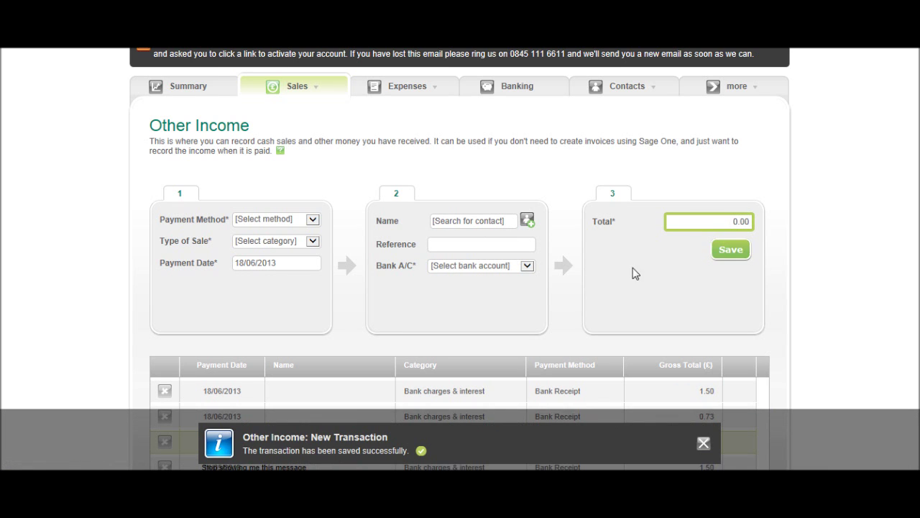
scroll(588, 279, "up", 1)
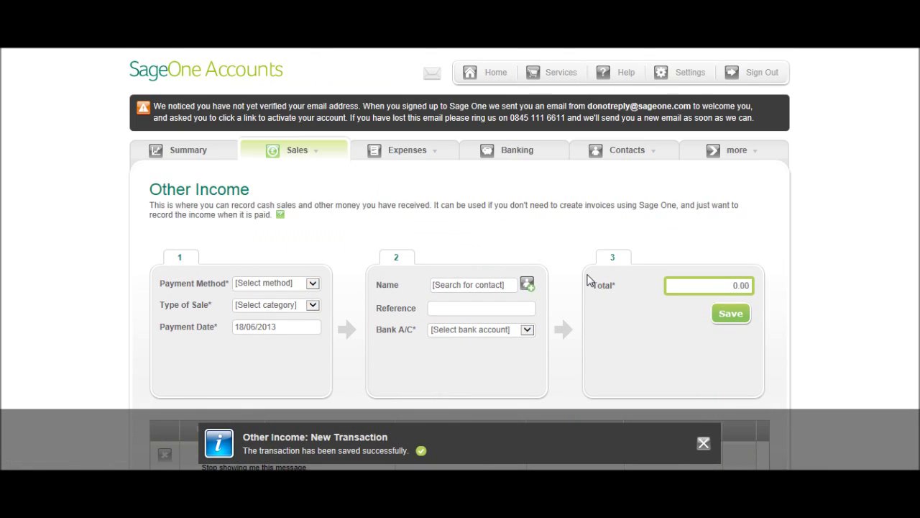
From Banking, start and cancel a transfer, then open the Cash in Hand account
left_click(524, 151)
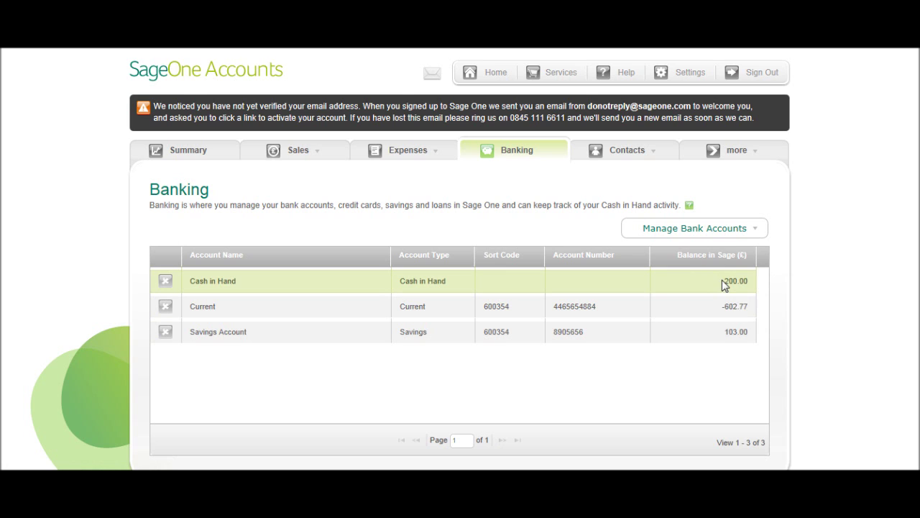
scroll(678, 280, "down", 1)
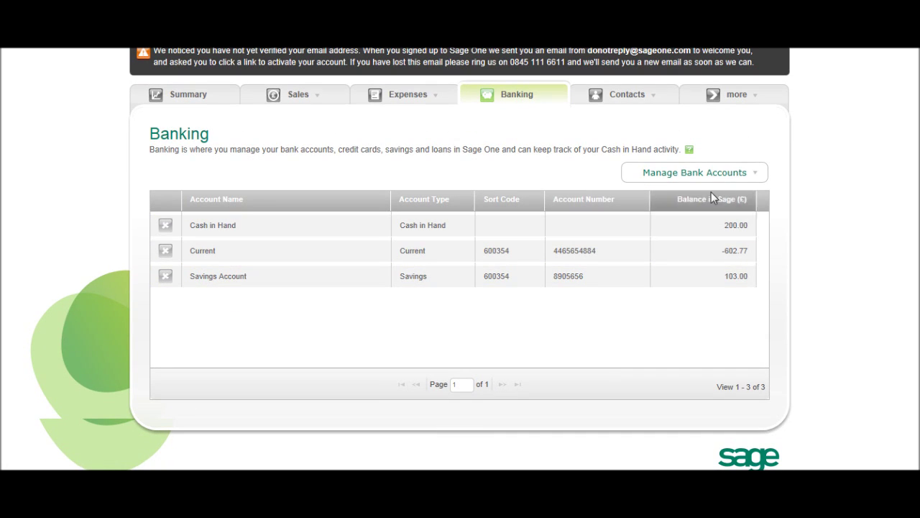
left_click(717, 176)
left_click(695, 188)
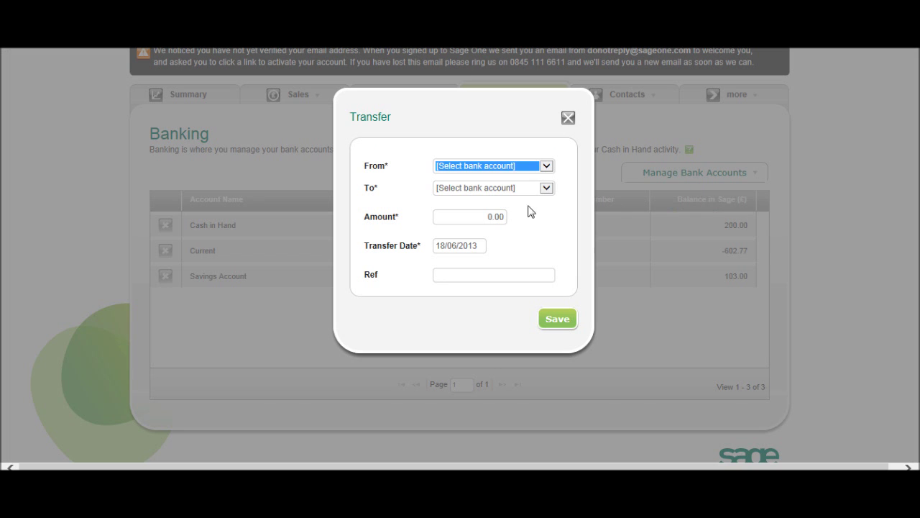
left_click(487, 174)
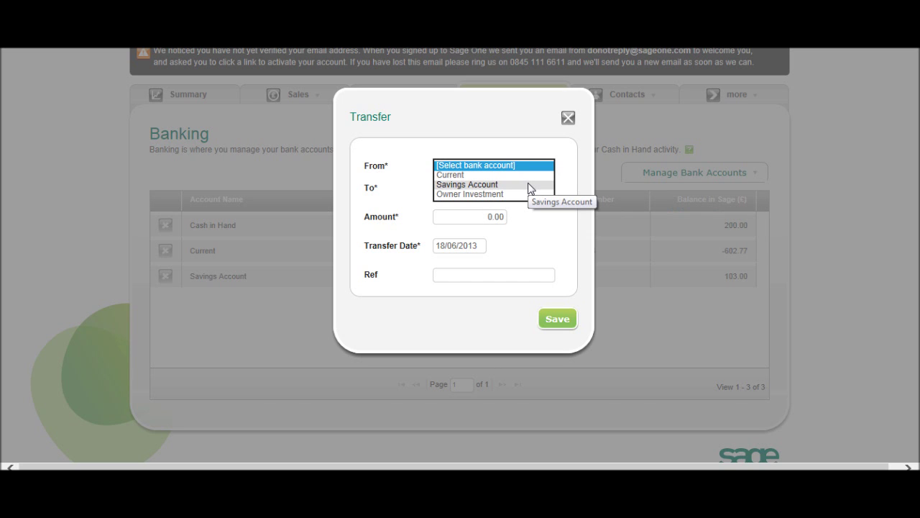
scroll(547, 179, "up", 1)
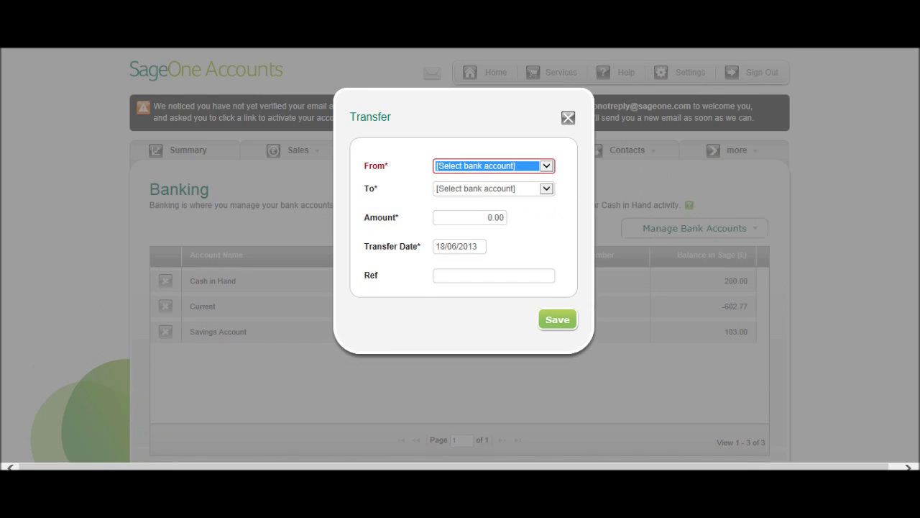
left_click(545, 166)
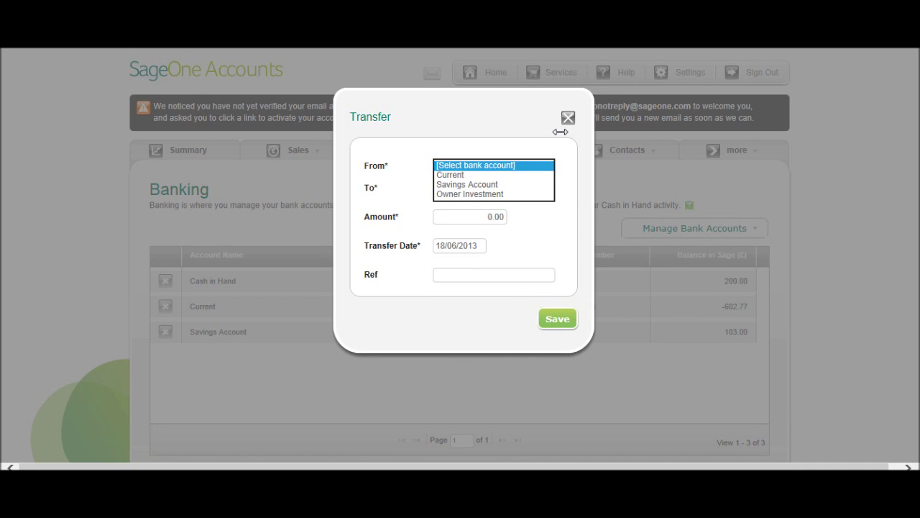
left_click(602, 141)
left_click(601, 142)
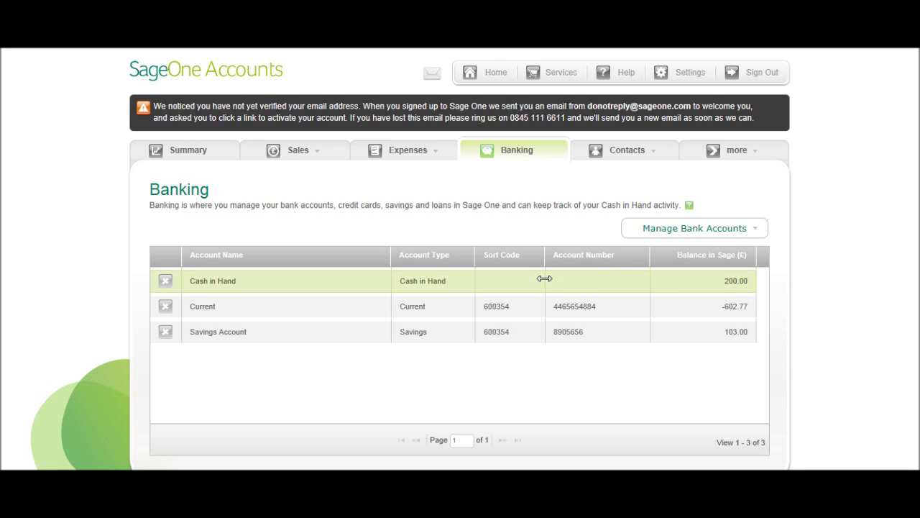
left_click(544, 278)
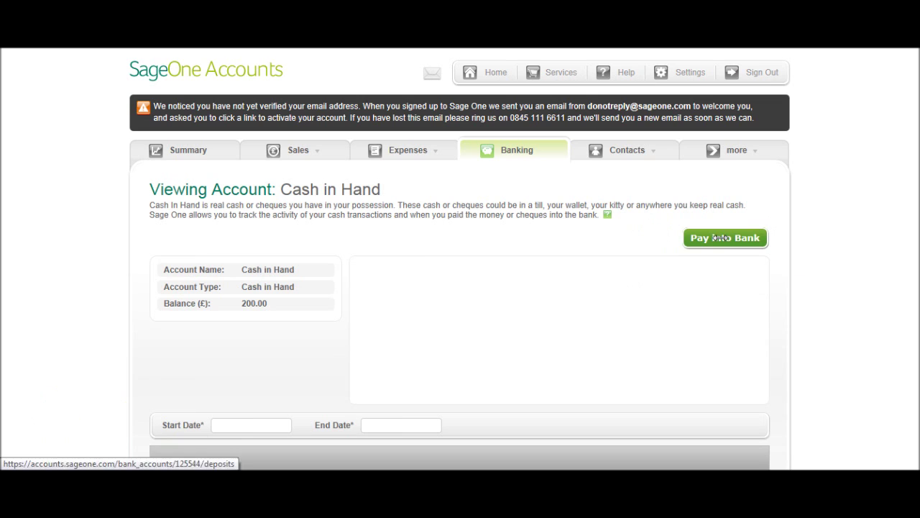
Go back to Banking, reopen Cash in Hand and start a Pay into Bank deposit
left_click(500, 147)
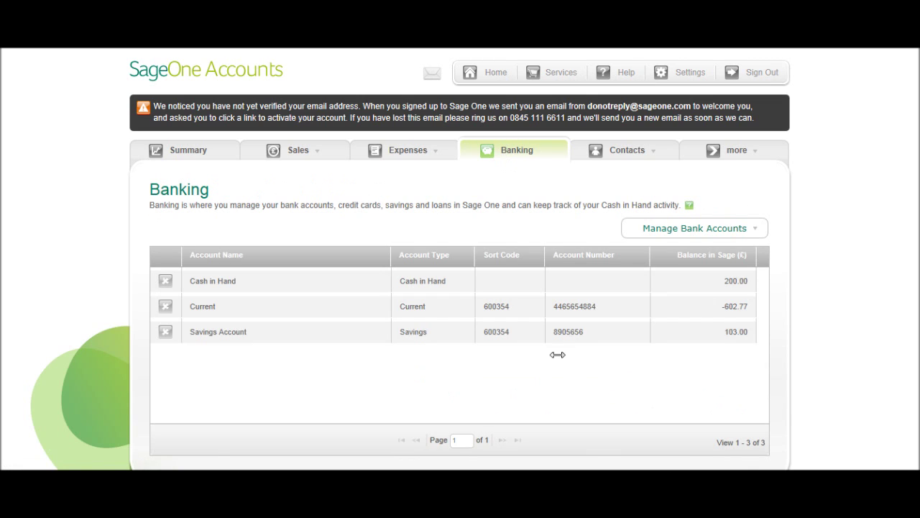
left_click(243, 277)
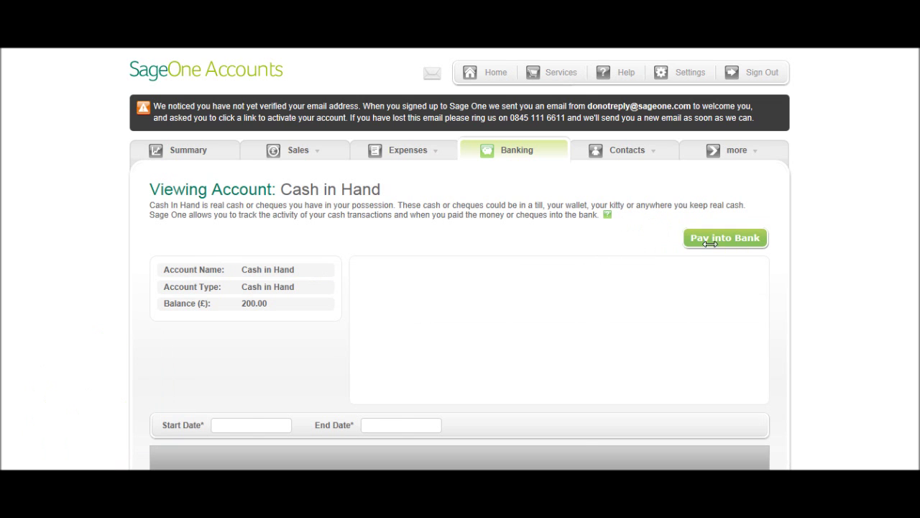
left_click(734, 240)
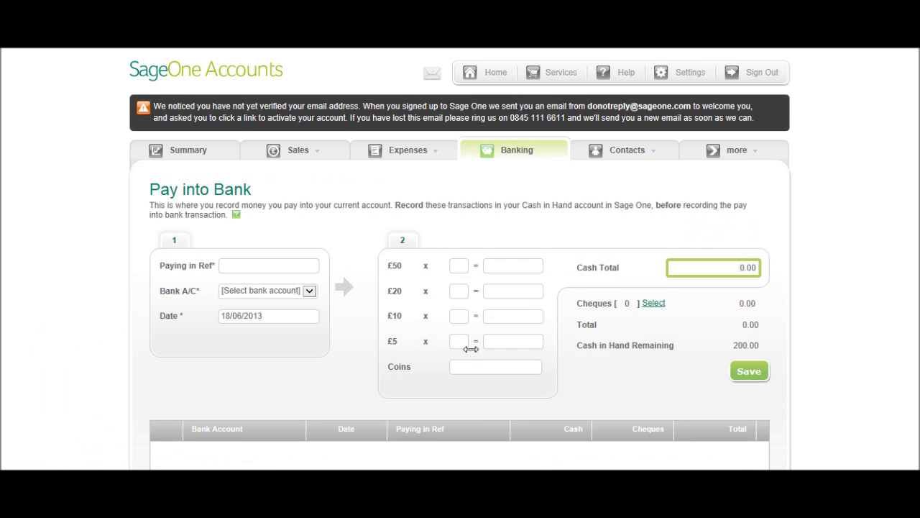
Deposit the cash into Current as two £50 and five £20 notes, and save
scroll(263, 260, "down", 1)
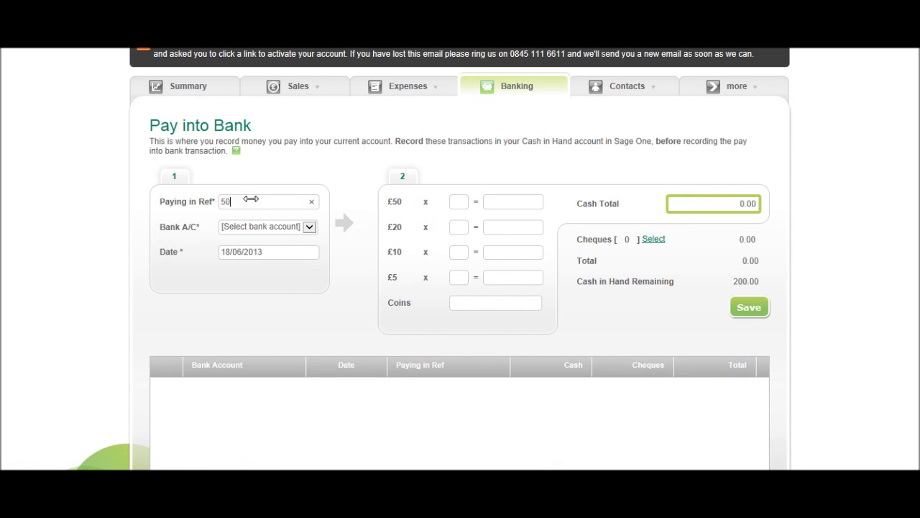
left_click(279, 225)
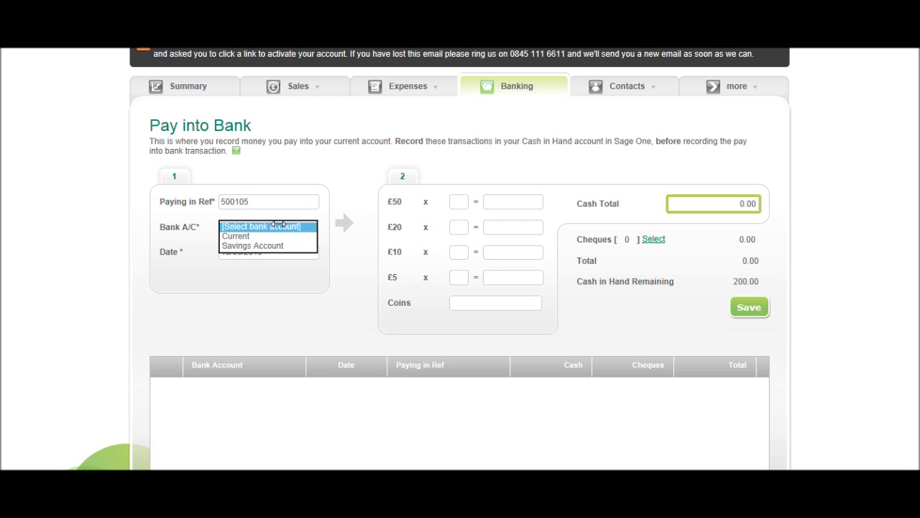
left_click(278, 234)
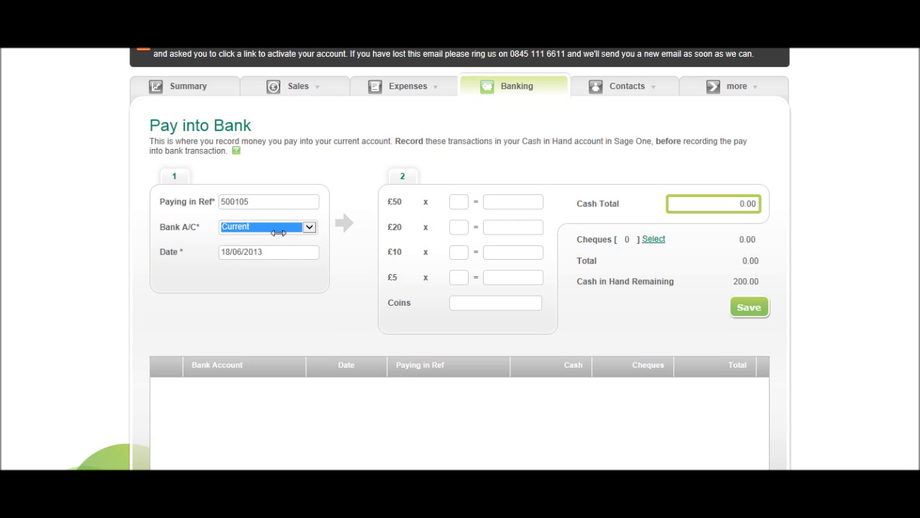
left_click(458, 203)
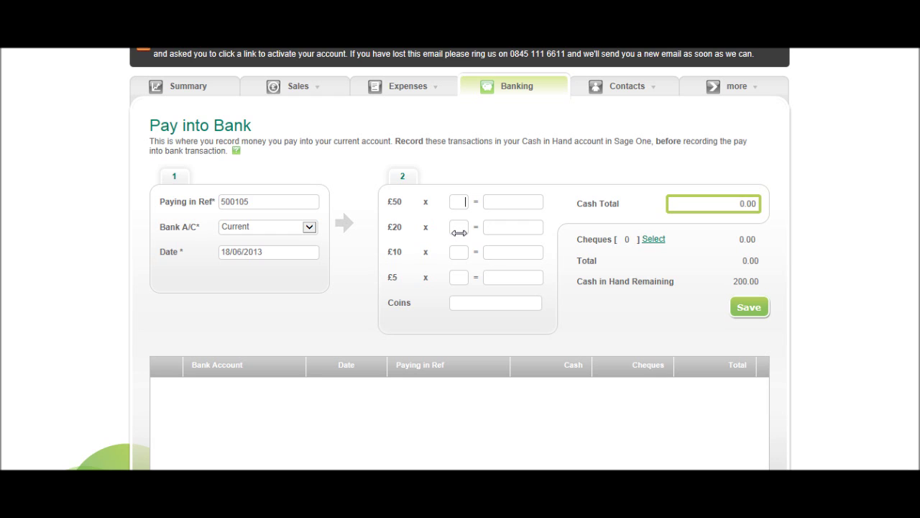
type("2")
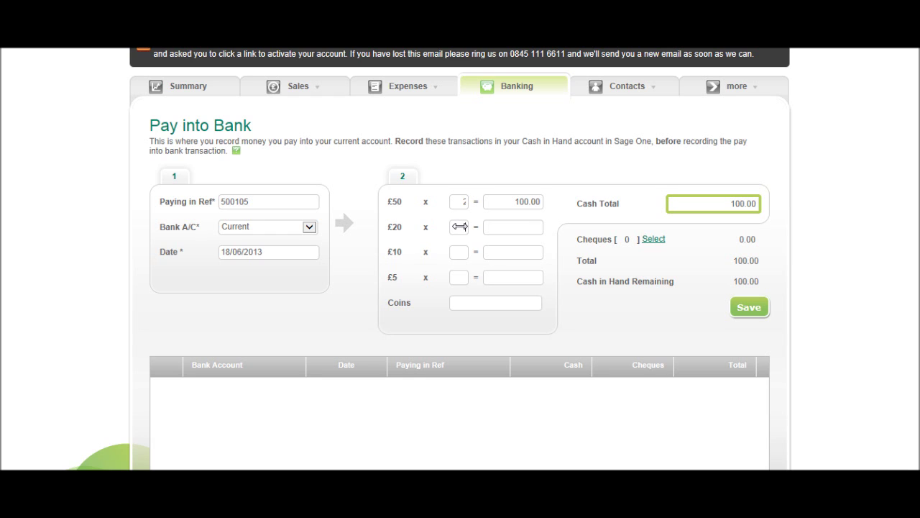
left_click(460, 226)
type("5")
left_click(749, 307)
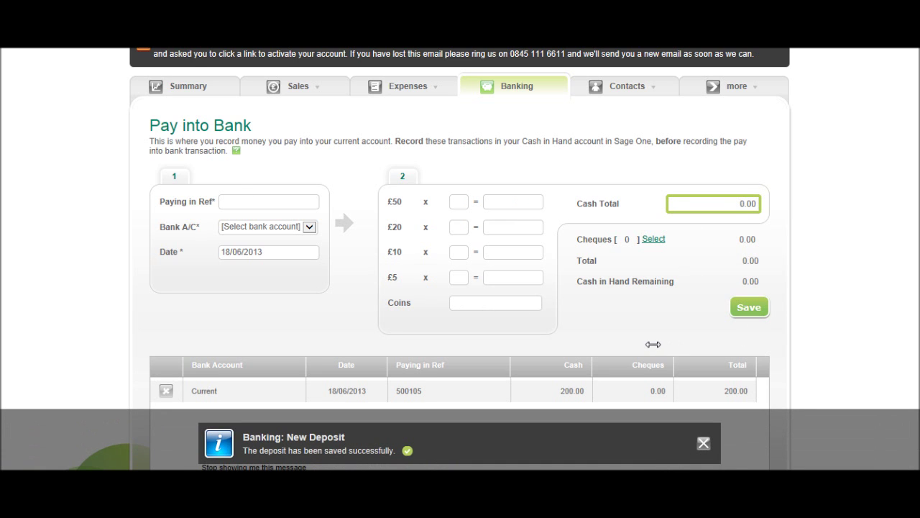
Show Banking balances: Cash in Hand 0.00, Current -402.77, Savings Account 103.00
left_click(517, 83)
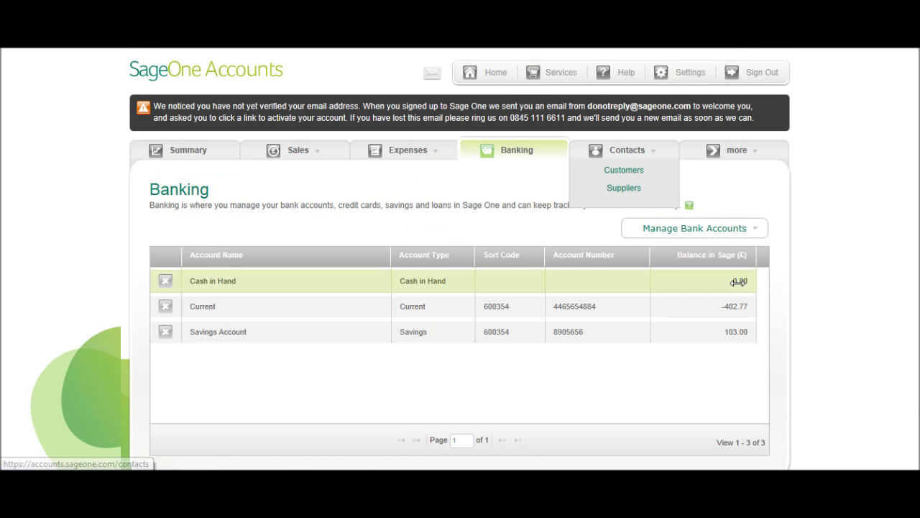